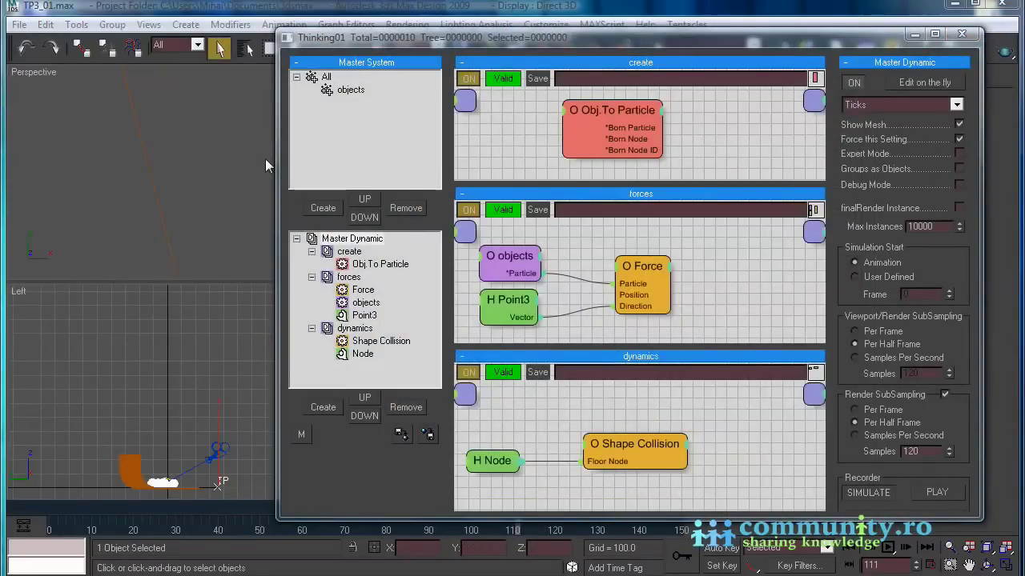
Examine the existing particle setup: the objects group, the Master Dynamic settings, and the operators in the create, forces and dynamics sets
click(352, 89)
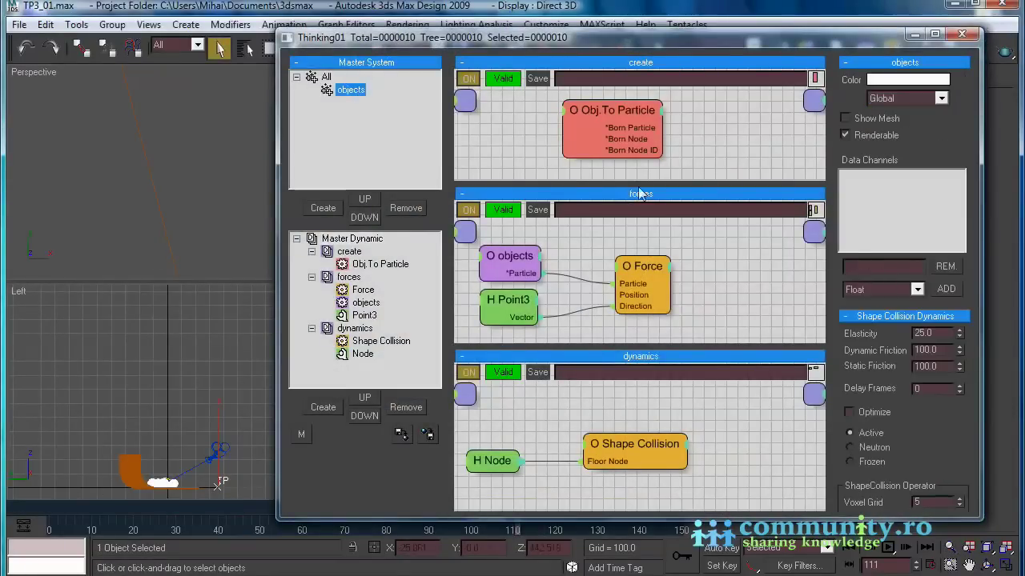
drag(971, 411, 965, 229)
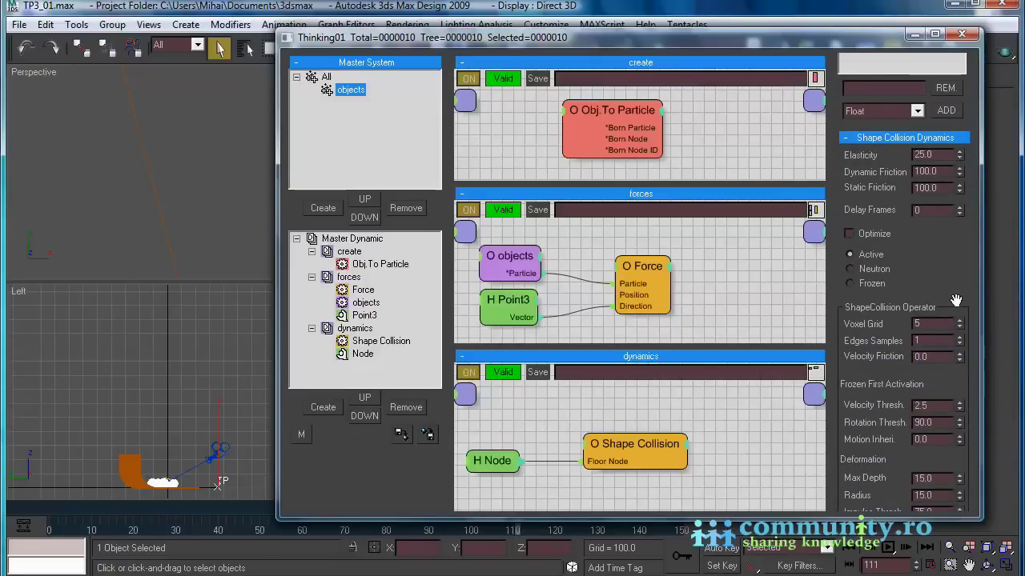
scroll(929, 336, down, 5)
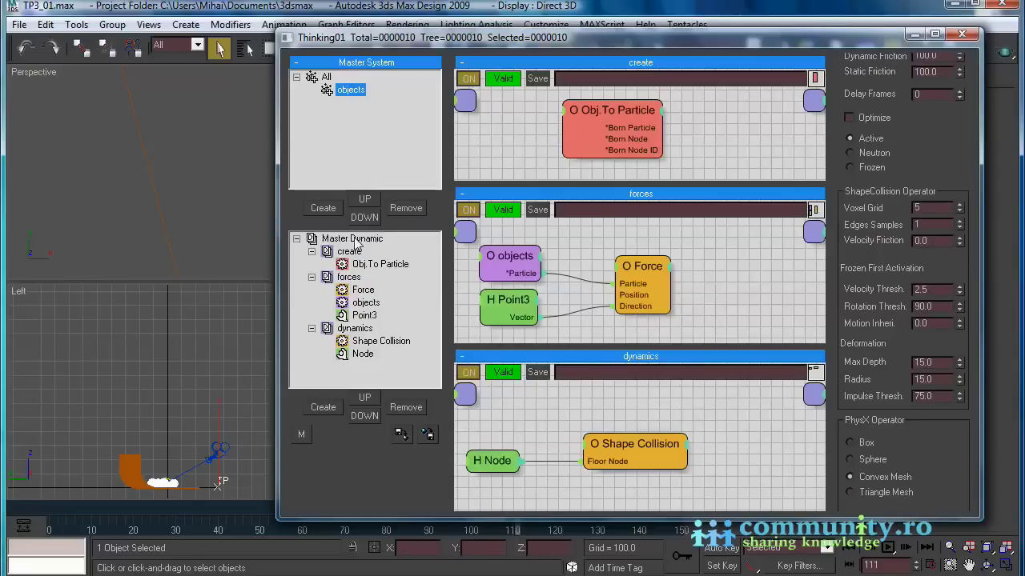
click(354, 240)
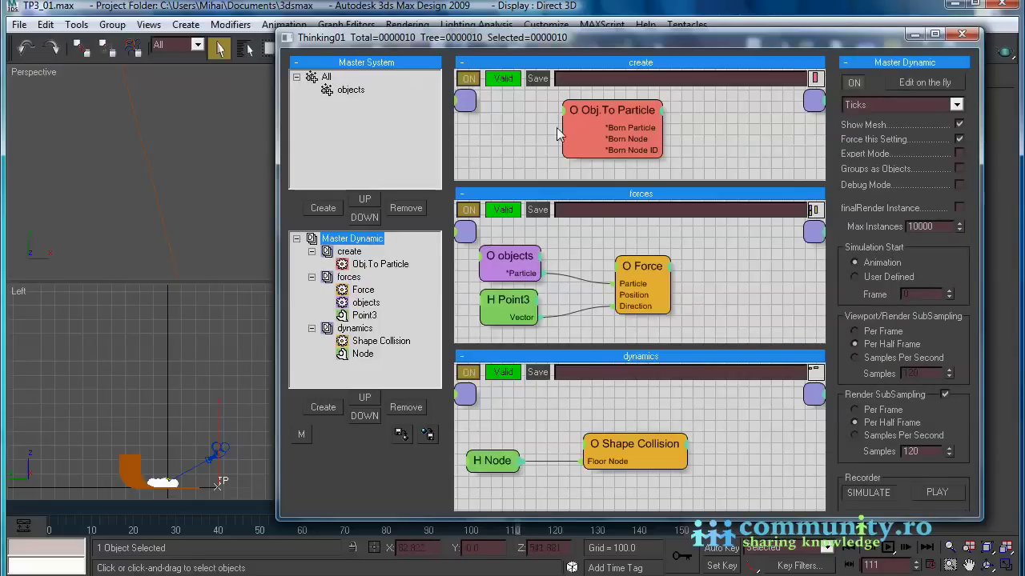
click(354, 253)
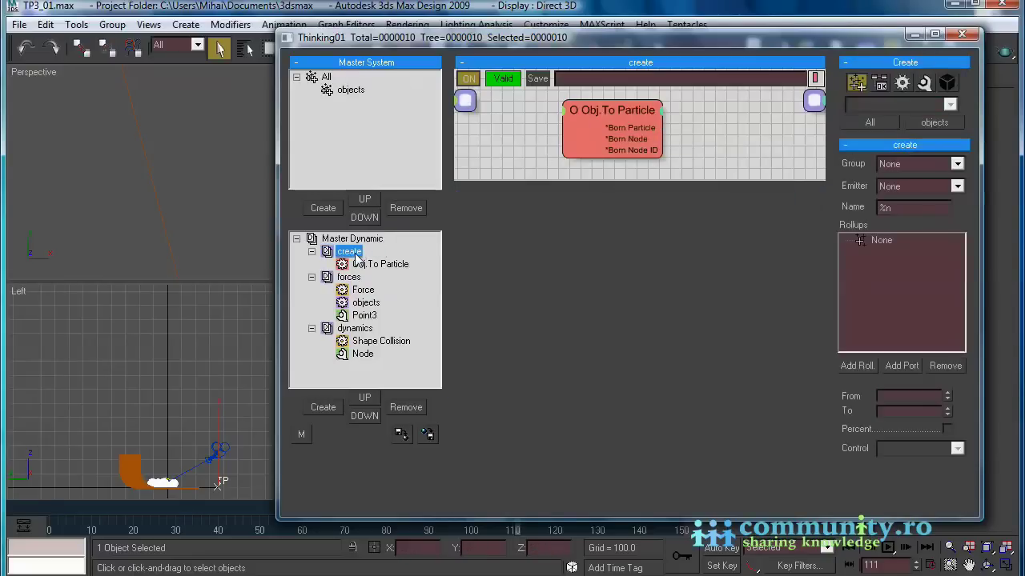
click(376, 265)
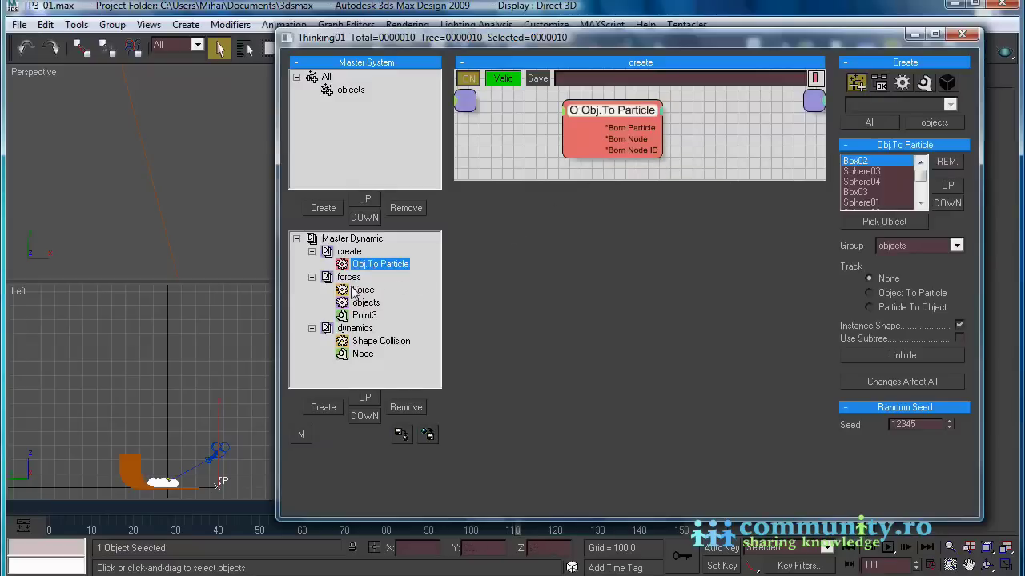
mouse_move(919, 175)
mouse_down()
mouse_move(920, 201)
mouse_move(923, 167)
mouse_up()
click(346, 277)
click(653, 136)
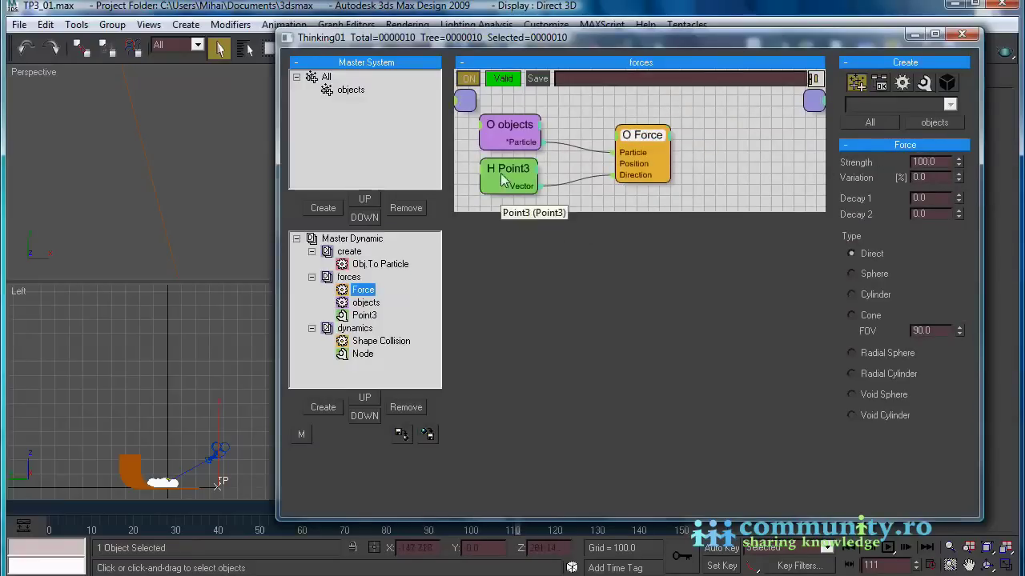
click(352, 329)
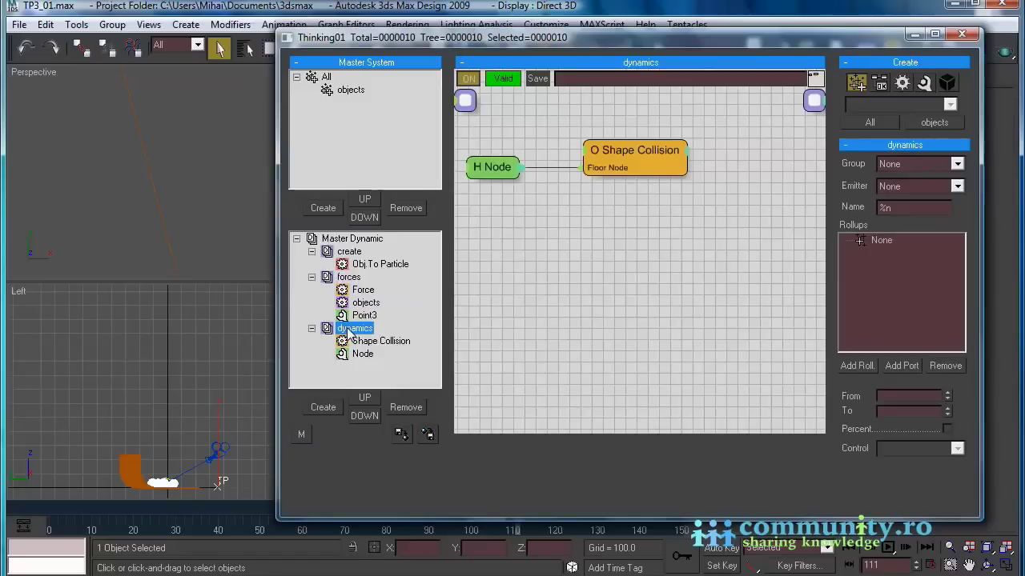
click(647, 151)
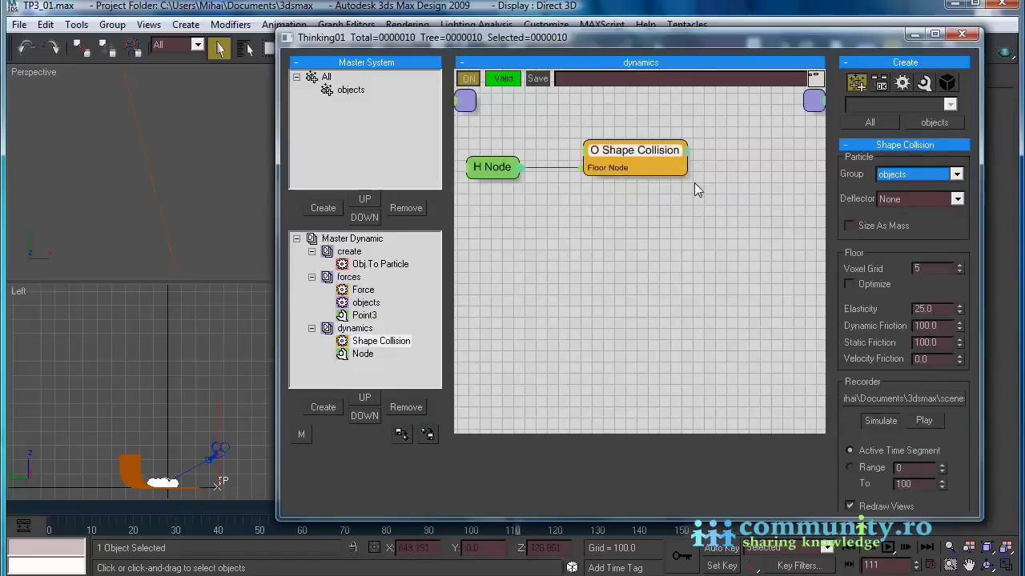
click(499, 168)
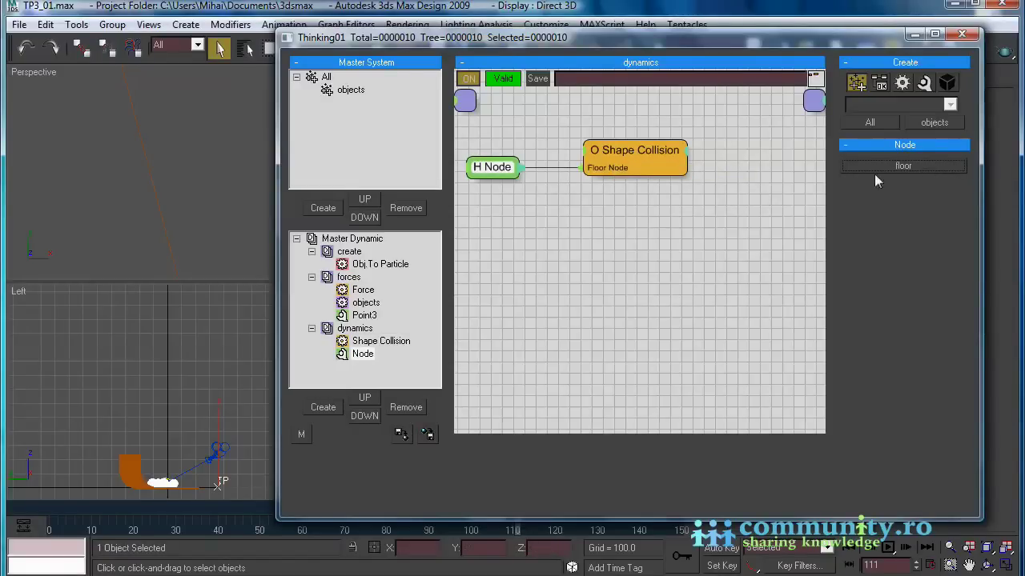
click(638, 152)
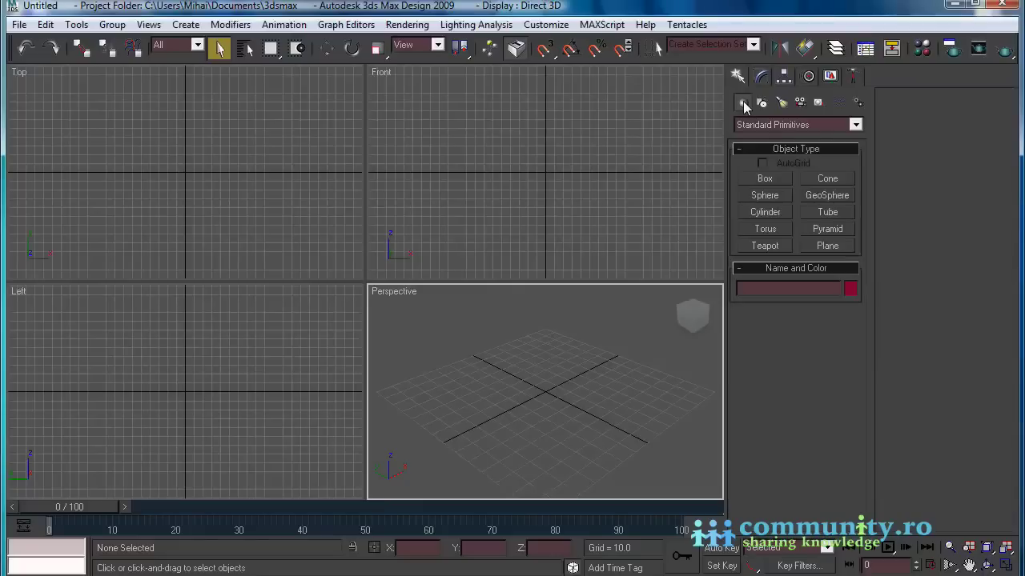
Draw a flat box covering the perspective grid, about 131 long, 137 wide and 3.7 high, as the ground slab
click(769, 180)
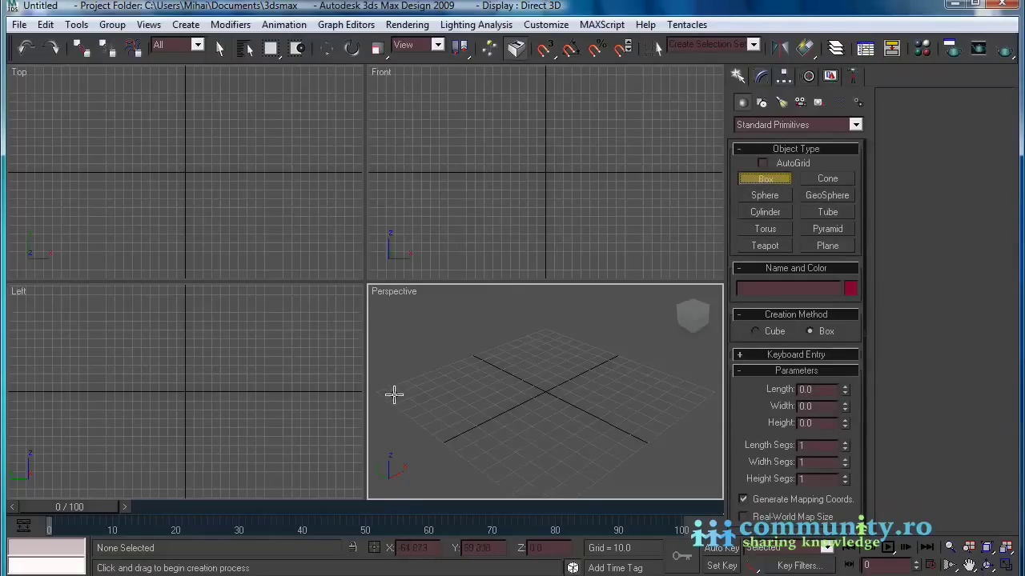
drag(384, 398, 712, 389)
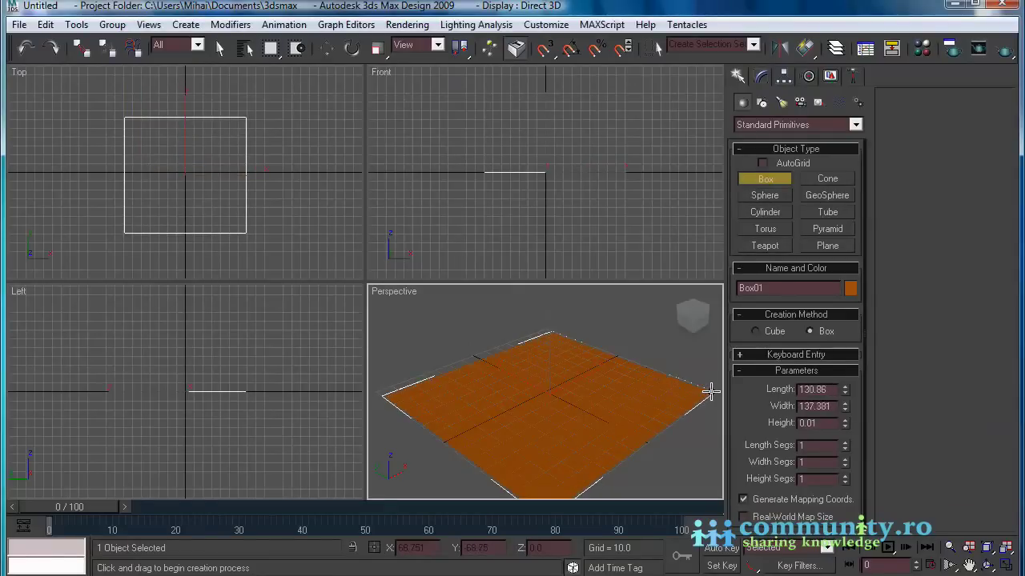
click(710, 386)
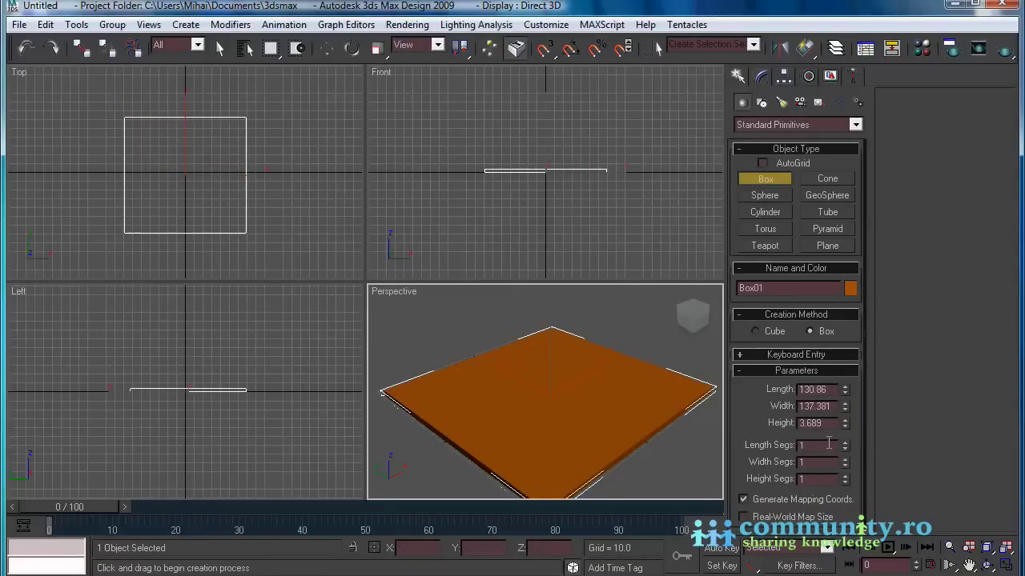
Set the slab's length and width segments to 20 each, then deselect it
text(20)
key(Tab)
text(2)
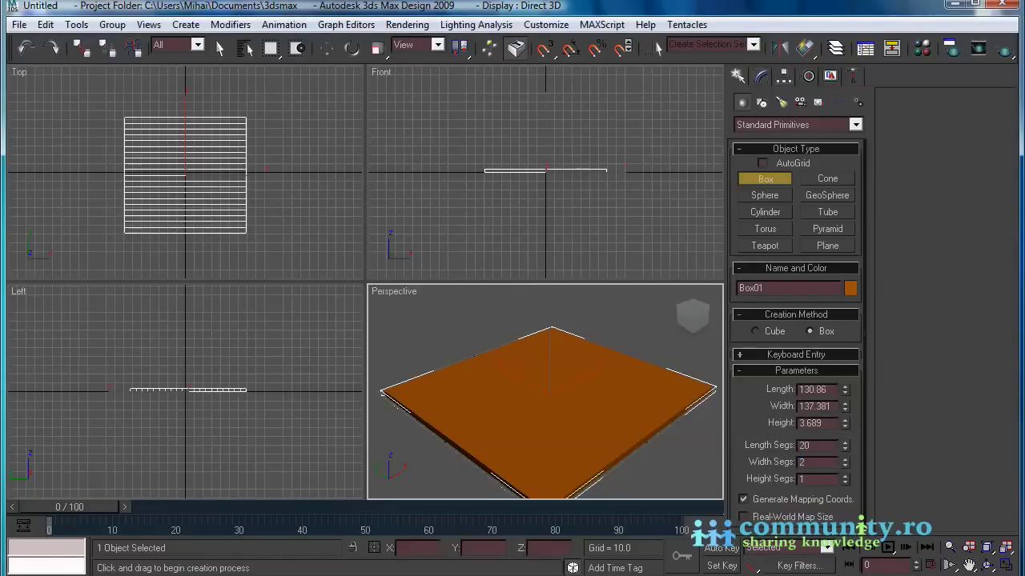
text(0)
key(Return)
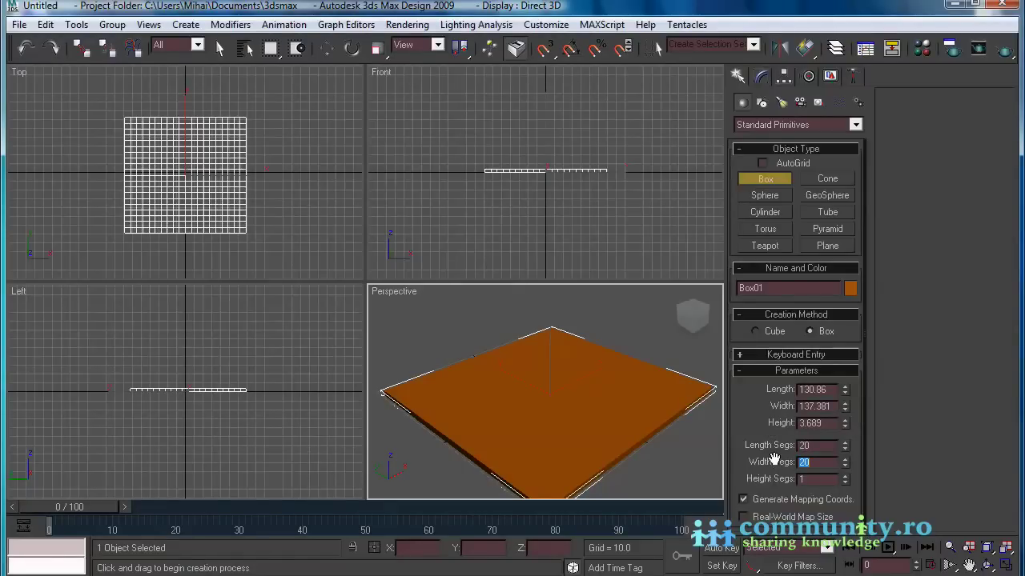
click(219, 49)
click(472, 322)
Draw a small box about 16.5 long, 19.1 wide and 22.7 high near the centre of the slab
click(764, 181)
drag(582, 411, 581, 393)
click(579, 354)
Set the small box's length, width and height segments to 5 each
double_click(807, 445)
text(5)
double_click(817, 465)
text(5)
key(Return)
drag(818, 481, 767, 480)
text(5)
key(Return)
Draw a sphere of about 17.8 radius at the small box, and raise both objects well above the slab with the sphere uppermost
click(770, 197)
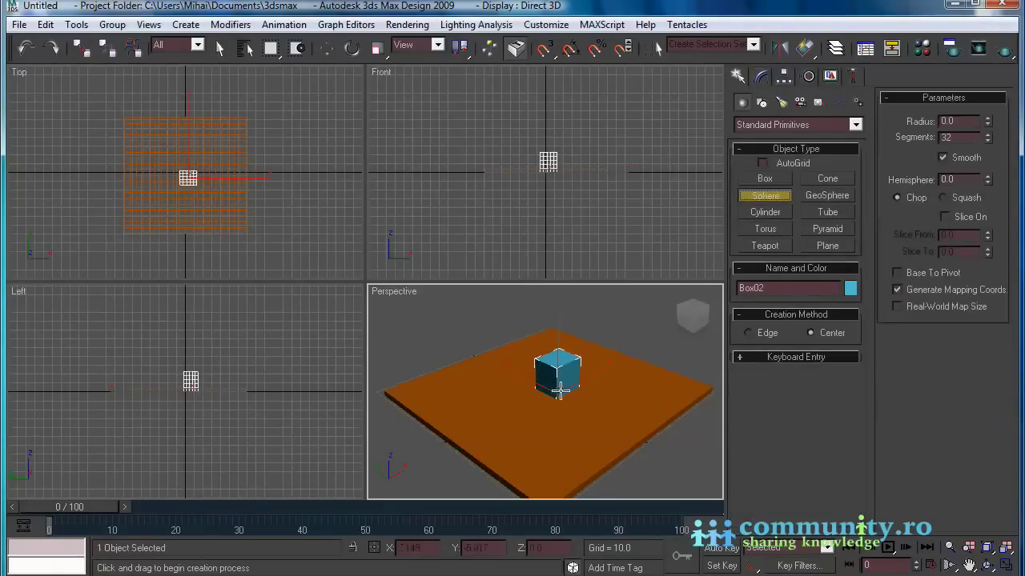
drag(560, 391, 555, 408)
key(w)
right_click(571, 135)
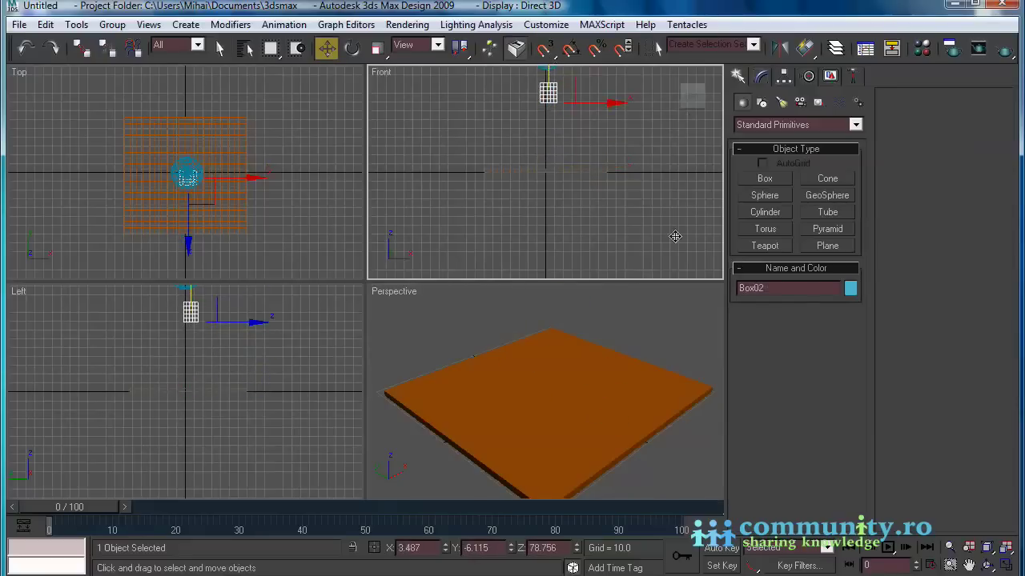
key(ctrl+shift+z)
drag(558, 105, 558, 30)
drag(554, 160, 554, 104)
Create a camera from a perspective view framed on the slab, and show the safe frame in the camera view
click(1006, 547)
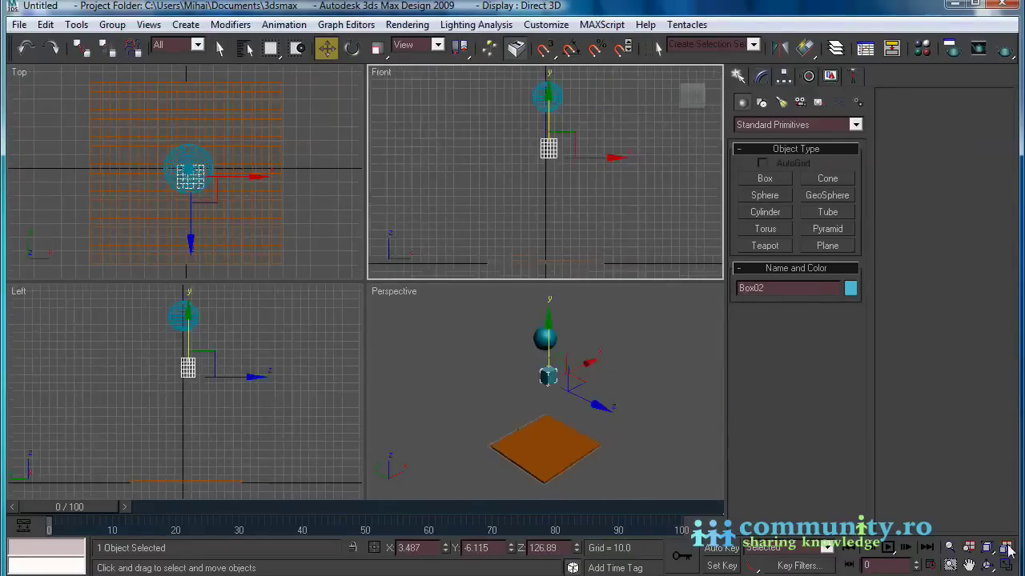
click(676, 451)
click(950, 547)
drag(551, 449, 549, 379)
middle_drag(549, 425, 554, 301)
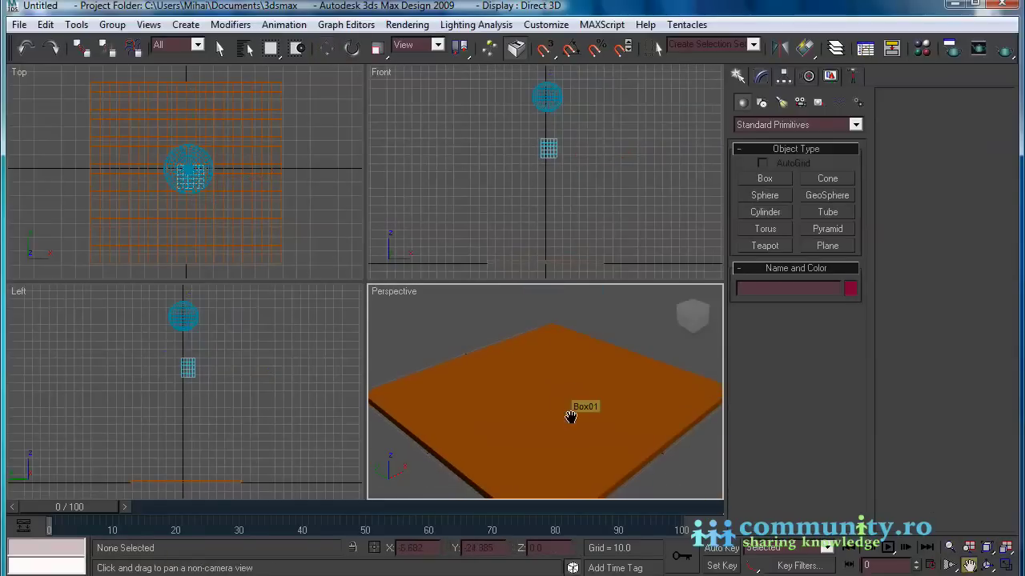
key(ctrl+c)
right_click(393, 297)
click(432, 349)
Adjust the camera's distance, angle and framing so that it looks at the slab from one corner
drag(537, 393, 537, 406)
alt+middle_drag(537, 406, 497, 406)
middle_drag(561, 432, 512, 404)
click(1005, 547)
click(219, 48)
click(678, 214)
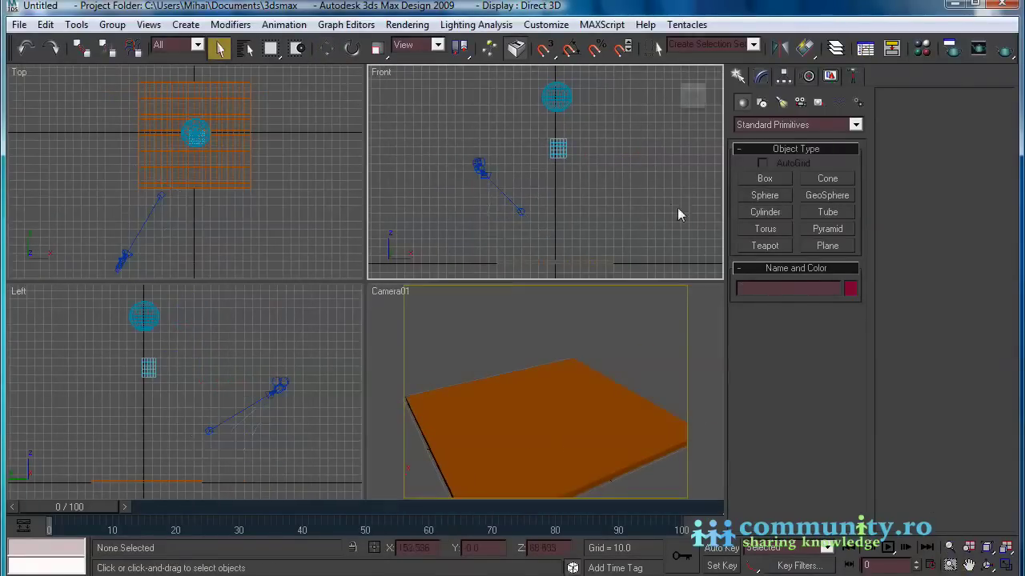
Rename the large flat box as Floor
click(599, 263)
click(785, 76)
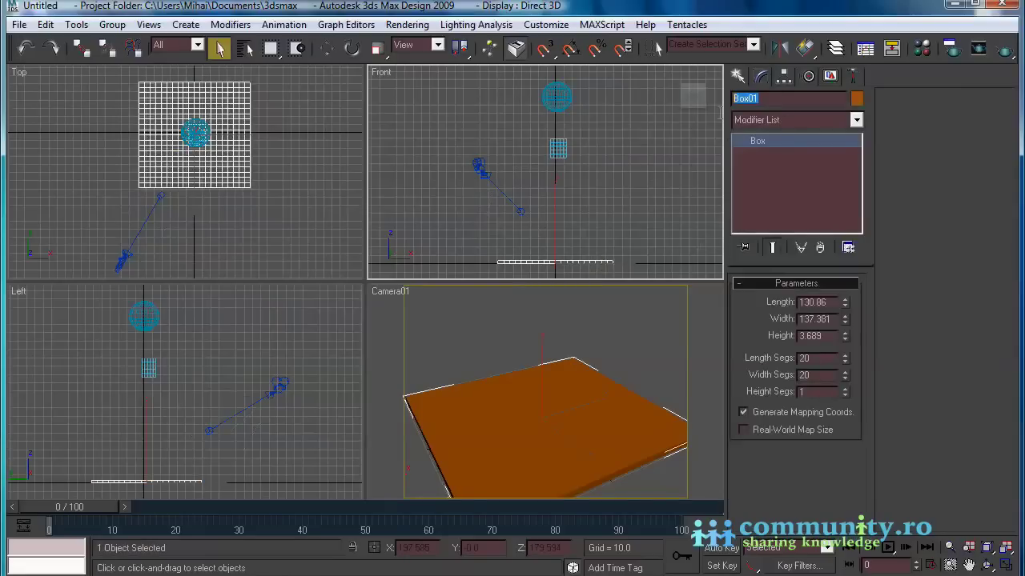
text(Floor)
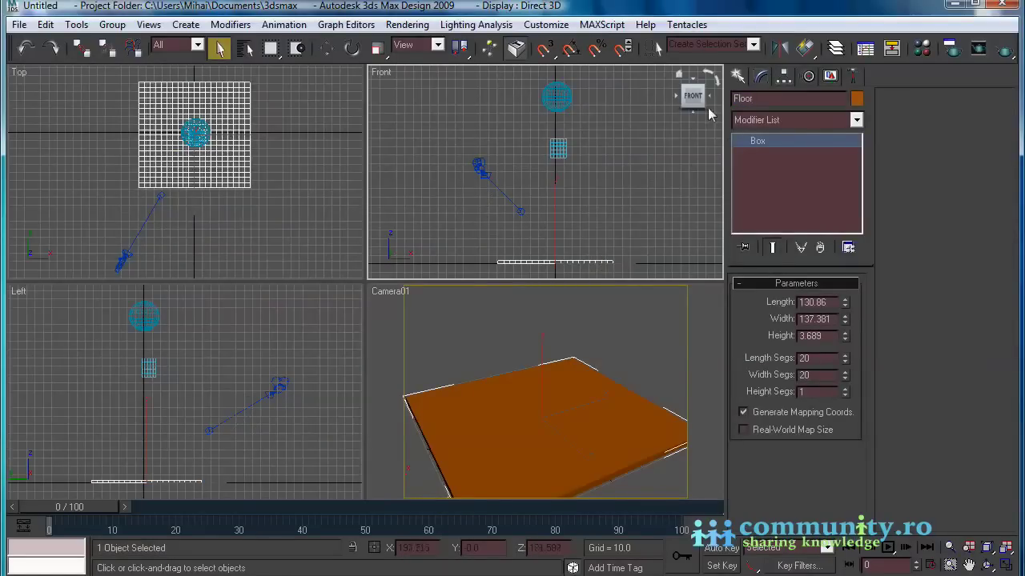
Rename the small box as Object1, rename the sphere in the same style, and clear the selection
click(613, 164)
click(559, 151)
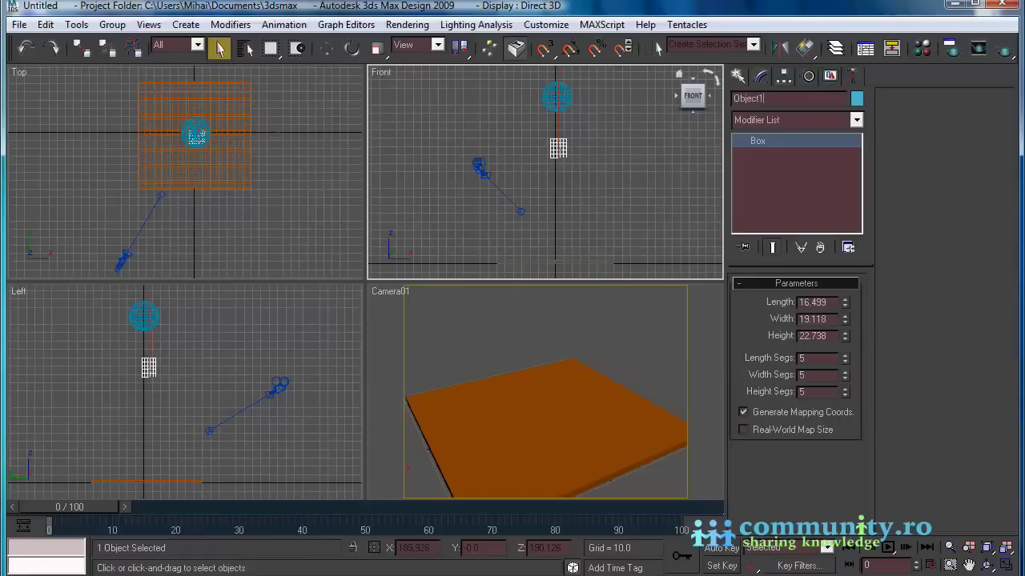
click(556, 96)
click(789, 98)
text(ob)
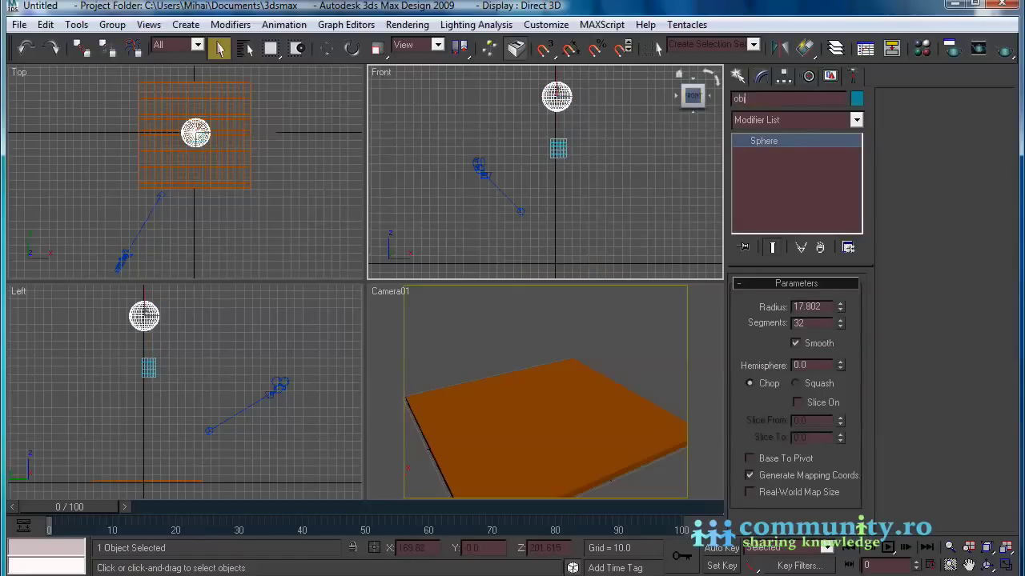
click(666, 326)
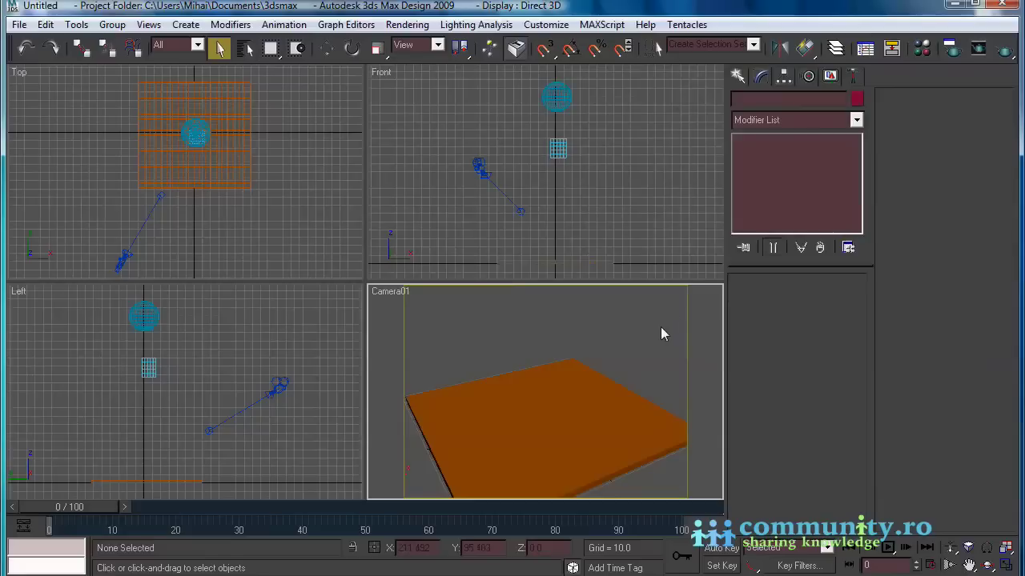
Create a Thinking particle system beside the floor in the camera view
click(750, 74)
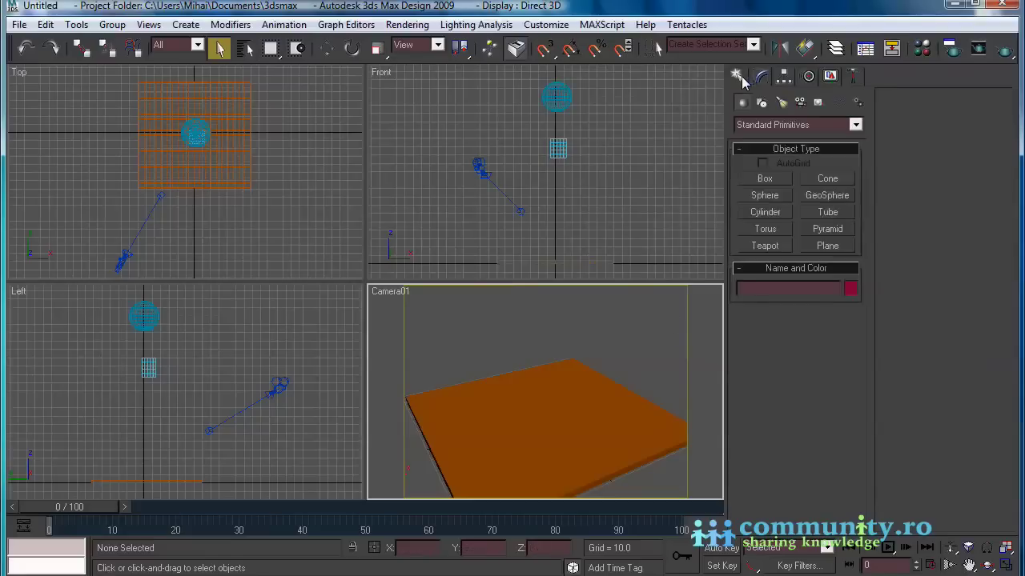
click(855, 125)
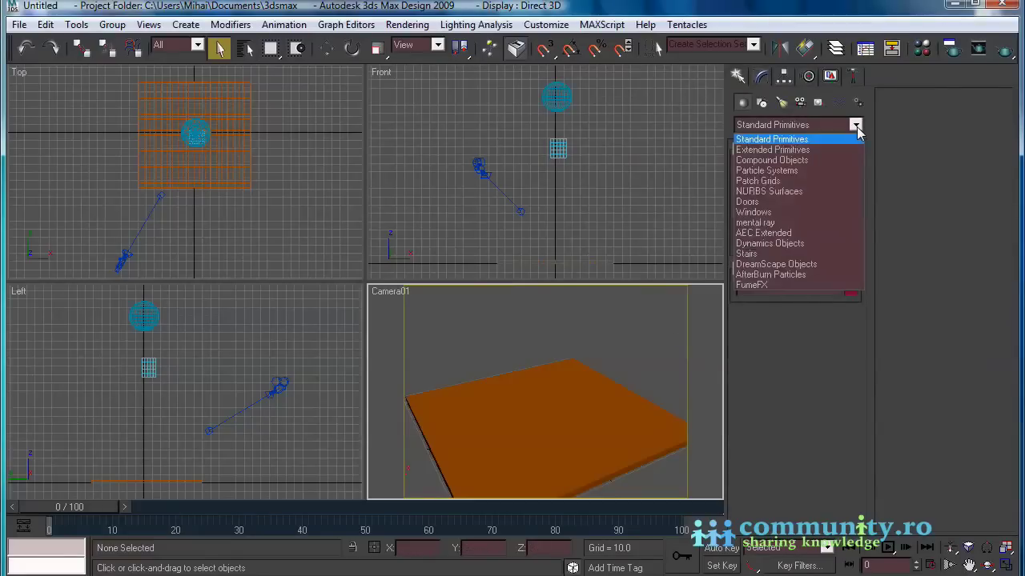
click(817, 170)
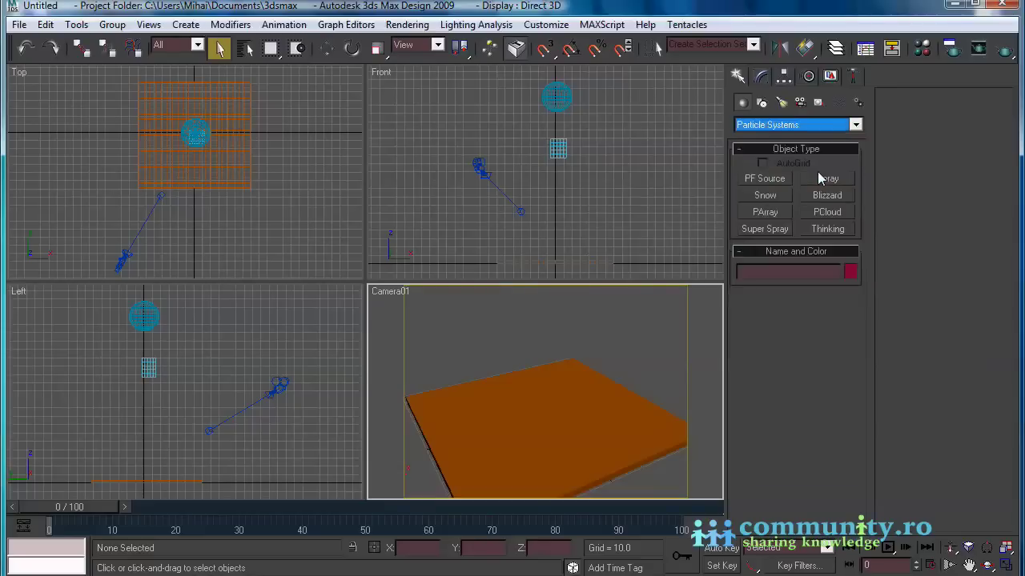
click(828, 230)
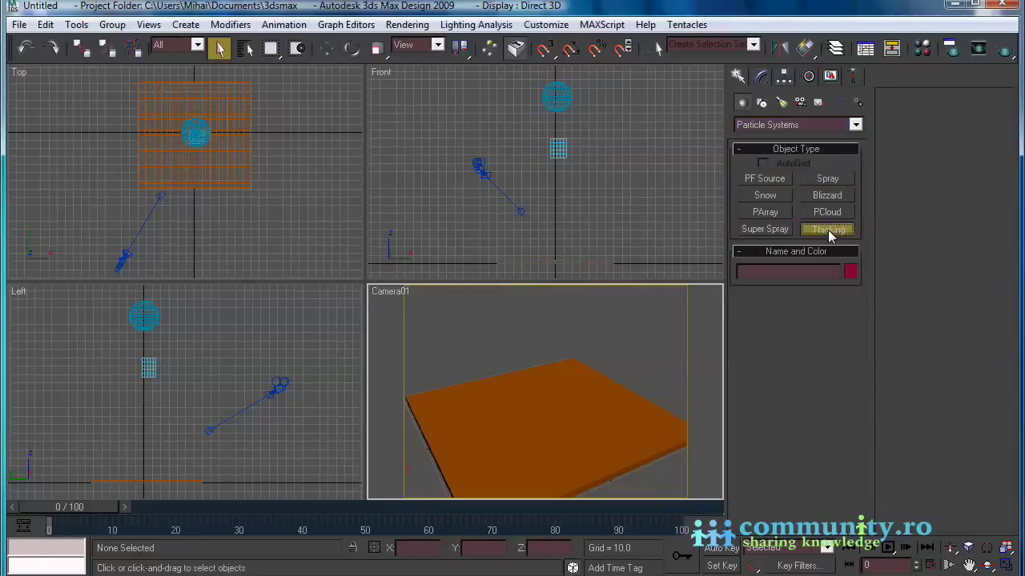
click(676, 360)
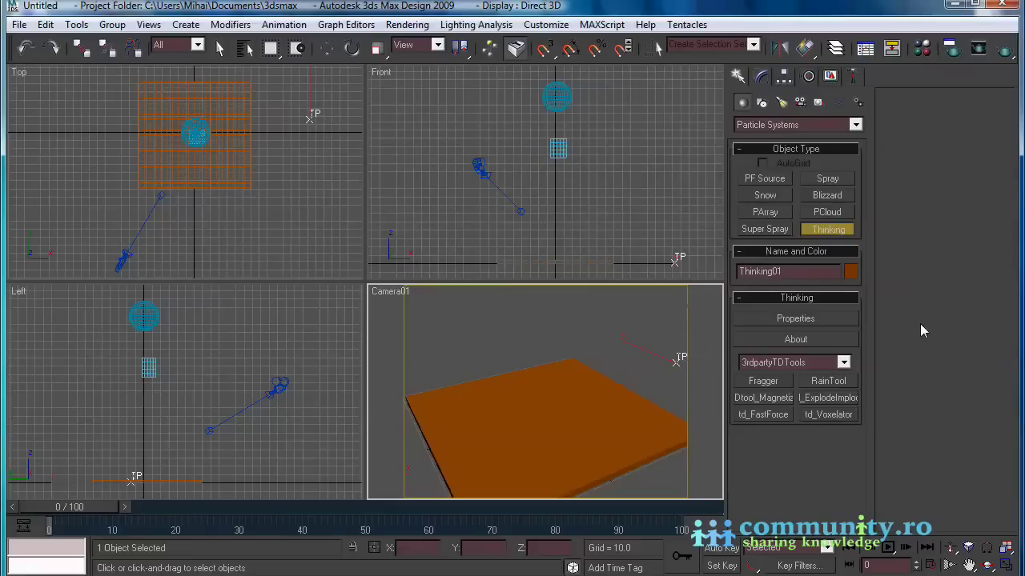
Open the properties editor of the Thinking particle system and move its window slightly upward
click(815, 318)
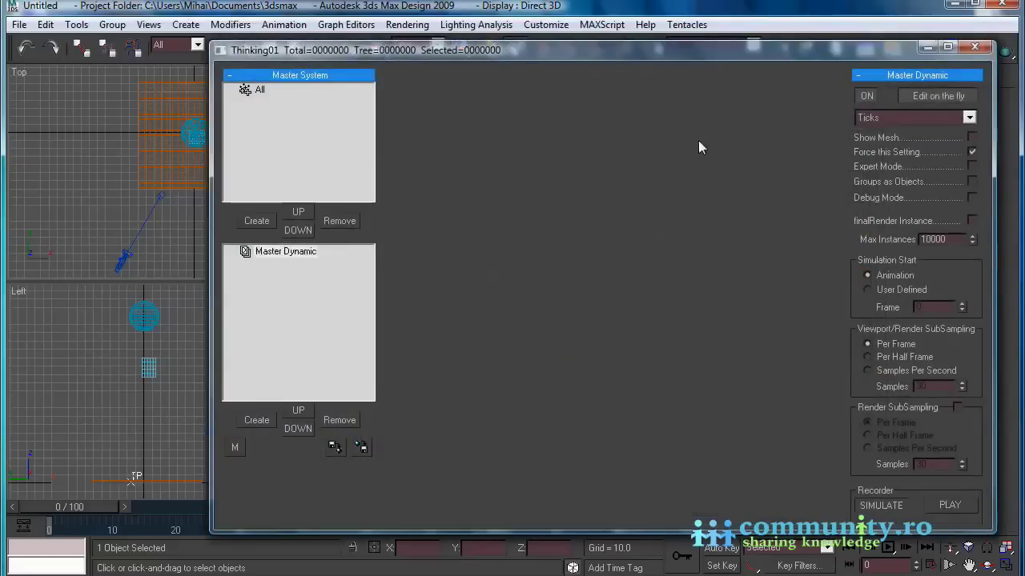
drag(679, 47, 680, 37)
click(913, 87)
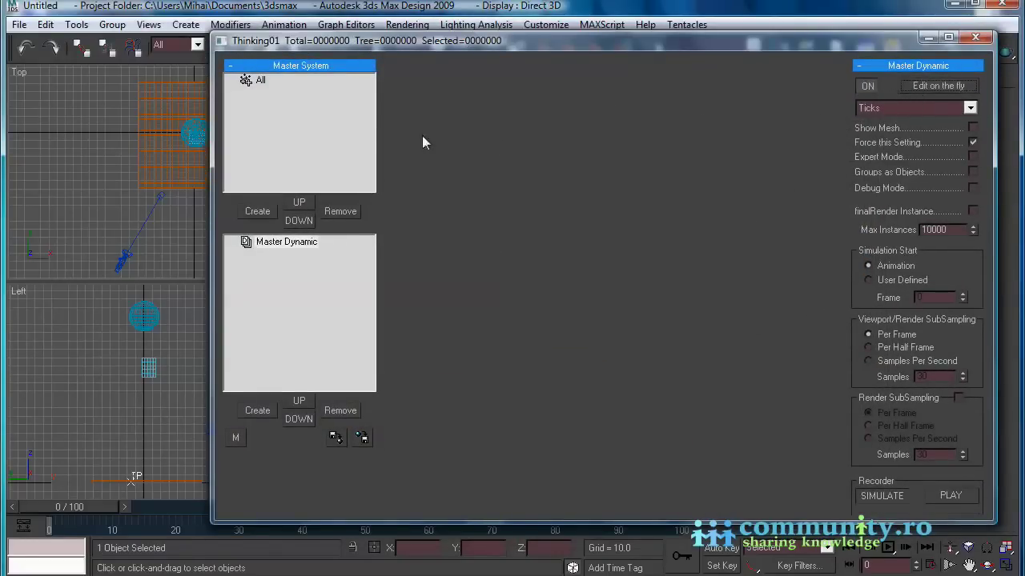
Add a particle group under All in the Master System and name it Objects
click(248, 83)
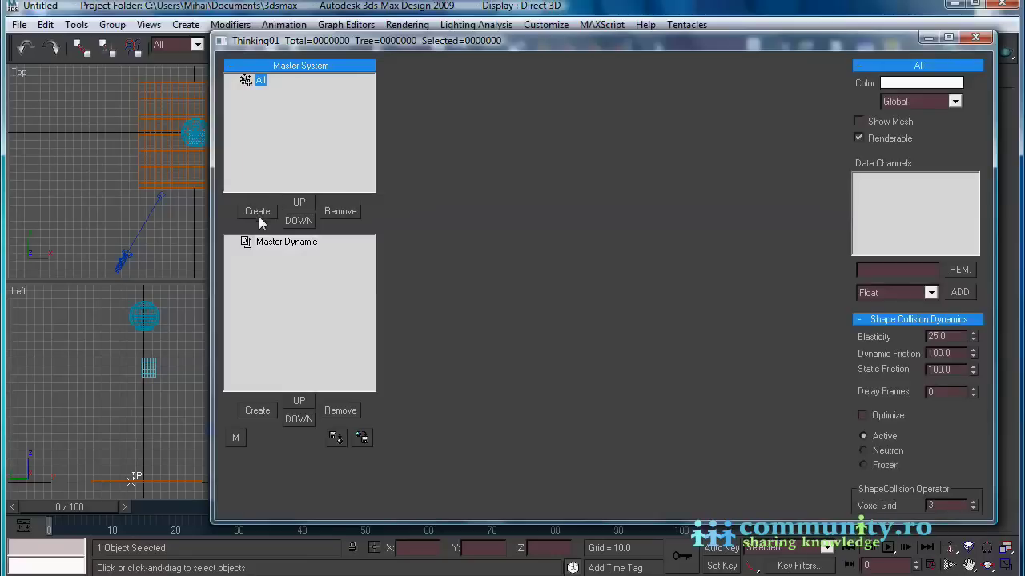
click(260, 213)
click(280, 93)
click(280, 93)
text(Ob)
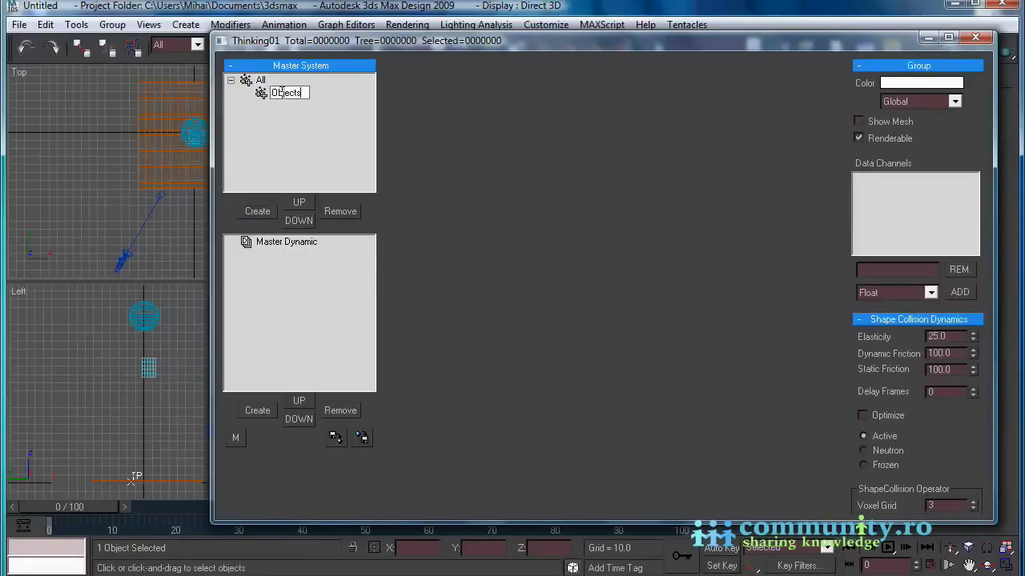
Finish naming the particle group Objects and add a dynamic set named creation under Master Dynamic
text(jects)
key(Return)
click(285, 249)
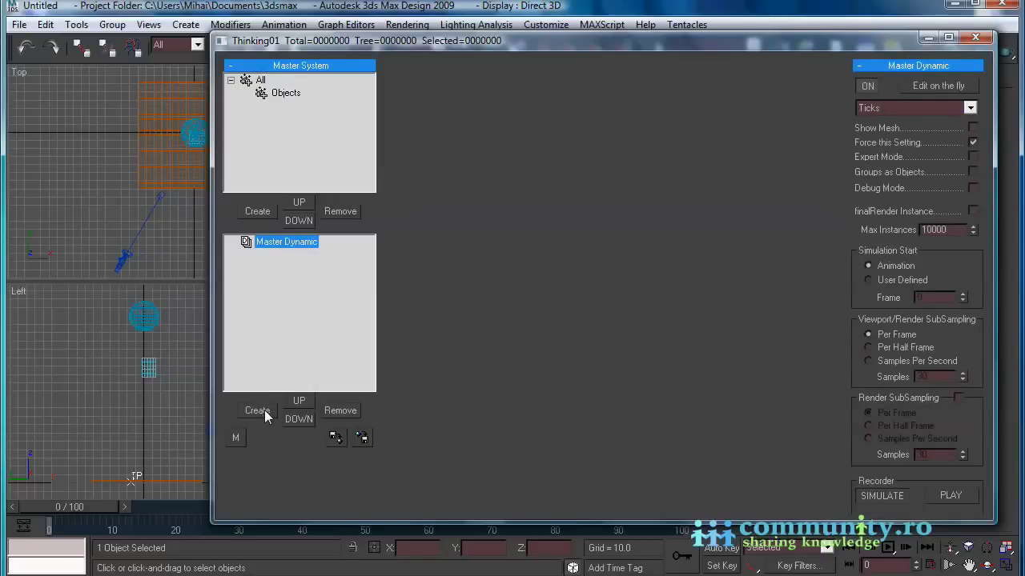
click(256, 410)
click(296, 257)
click(295, 255)
text(creation)
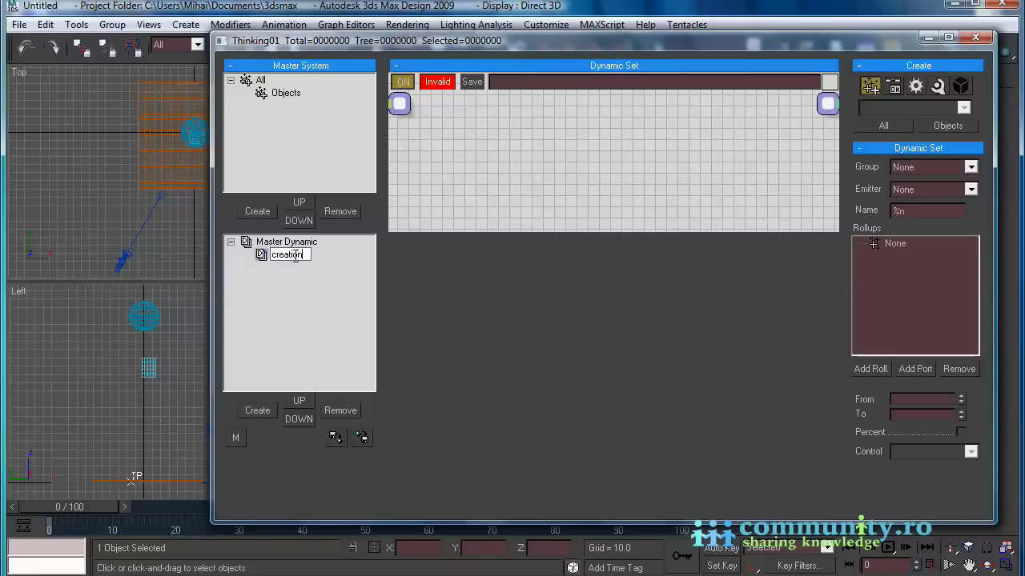
key(Return)
Add an Obj.To Particle generator operator to the creation set and place it near the middle of its graph
click(916, 86)
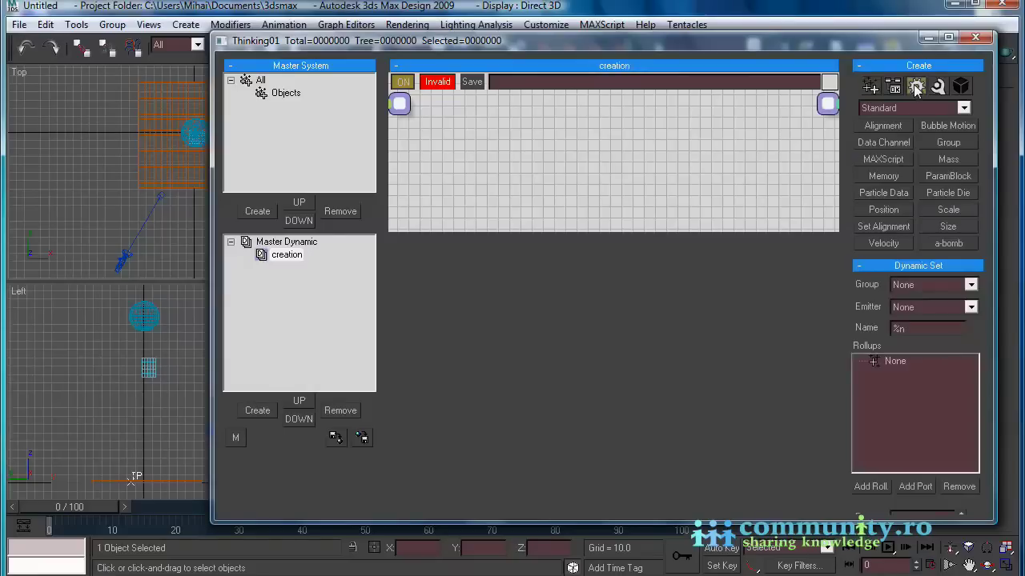
click(964, 107)
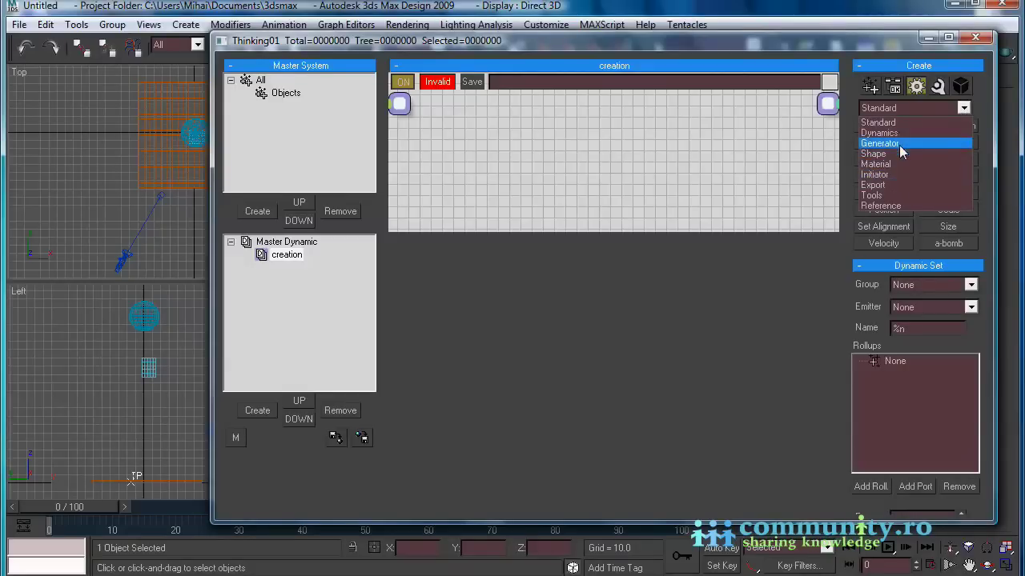
click(899, 143)
click(896, 145)
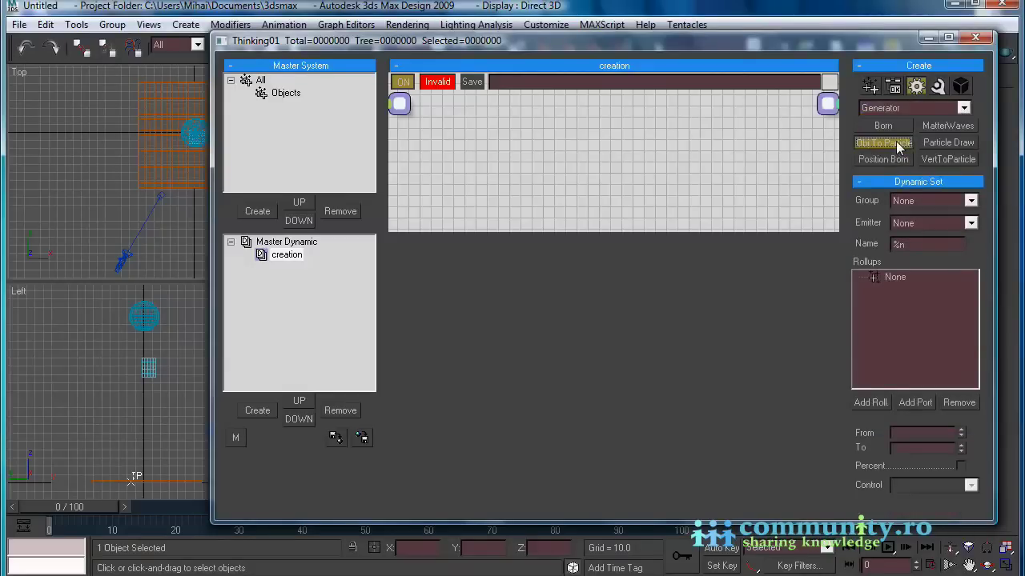
click(585, 150)
drag(635, 155, 585, 136)
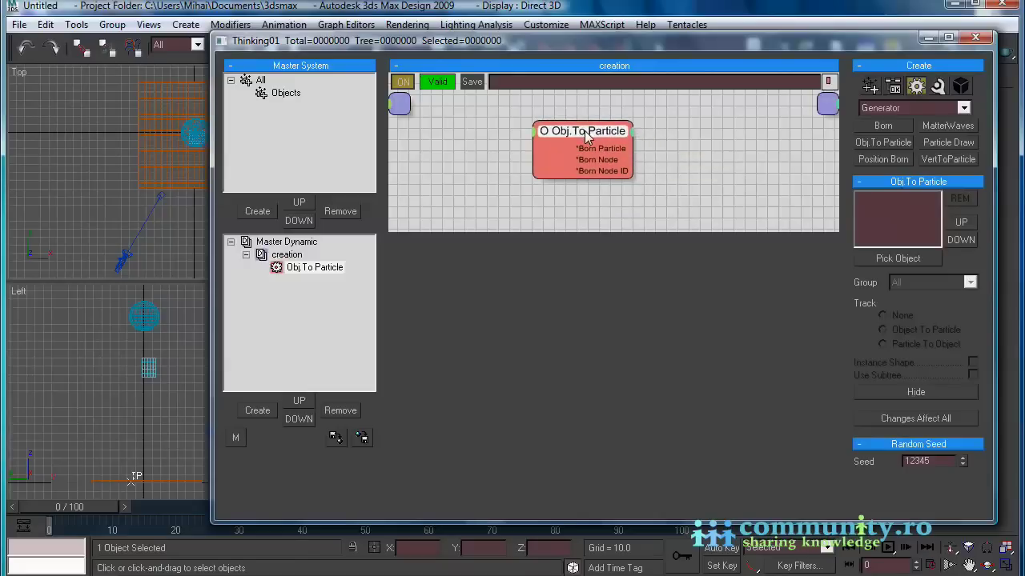
Pick the sphere and the small box in the Left view as source objects for the Obj.To Particle operator
click(895, 260)
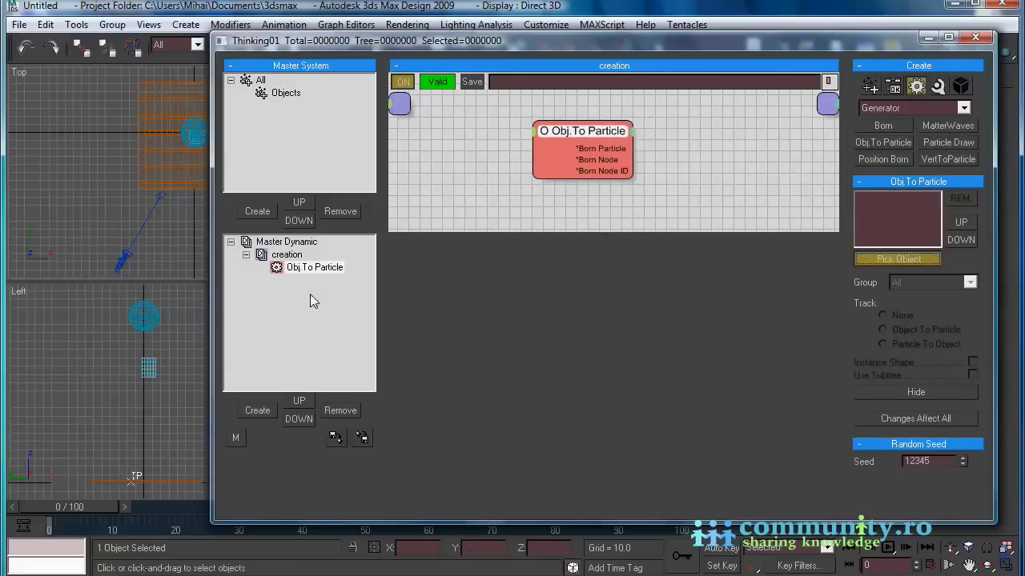
click(153, 319)
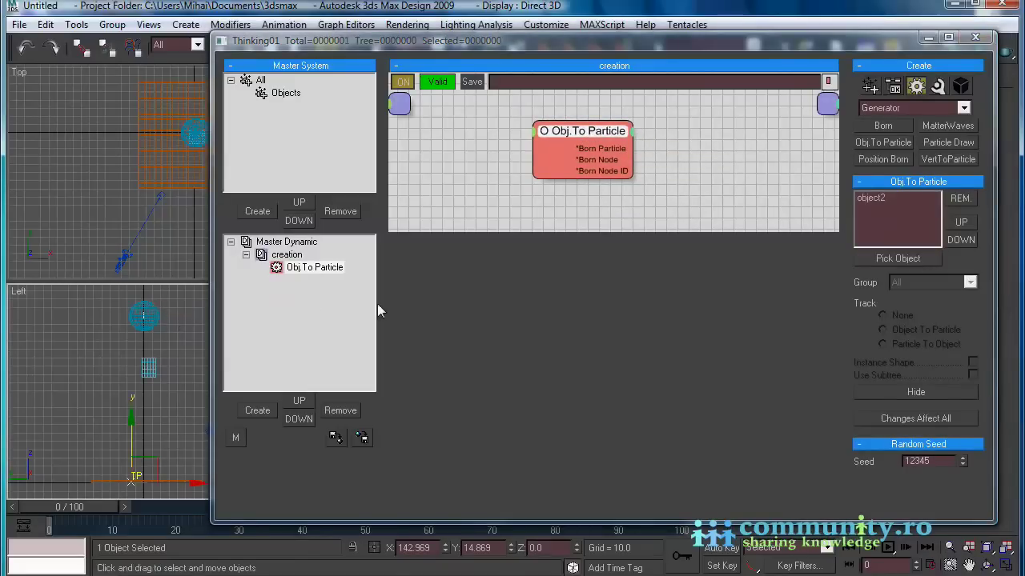
click(870, 255)
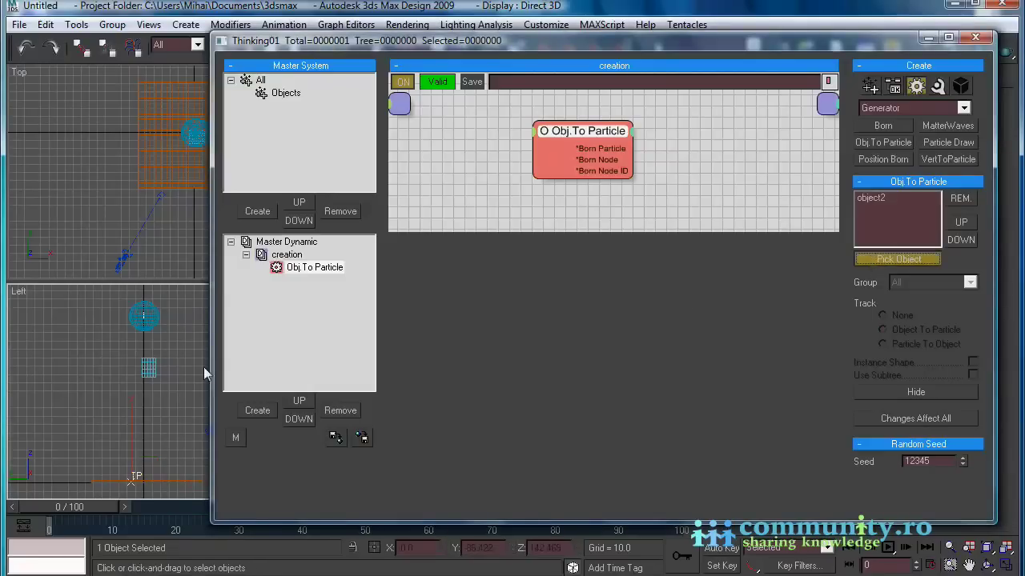
click(150, 369)
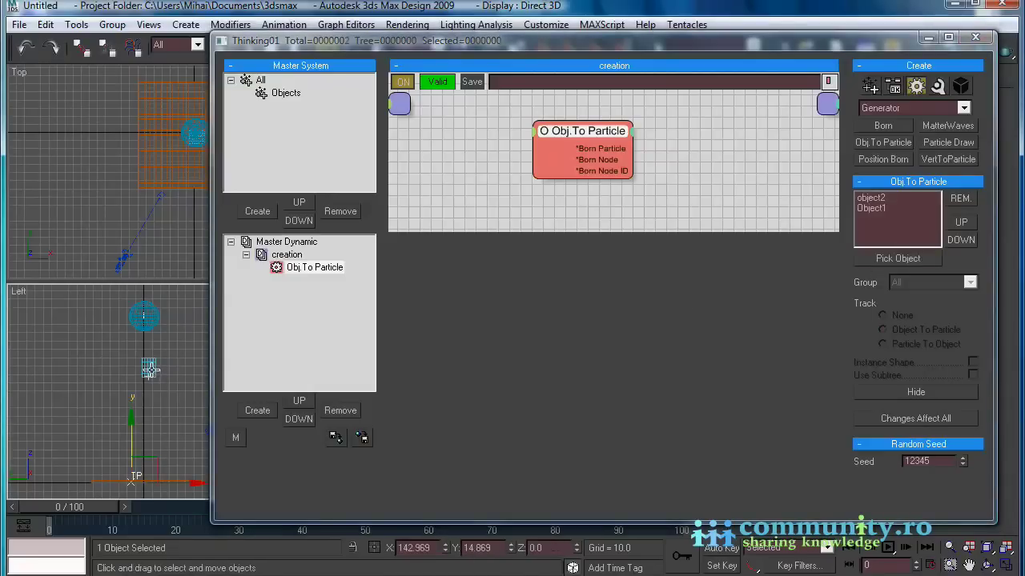
Assign both picked objects to the Objects group with Instance Shape enabled, and hide the original meshes
click(875, 200)
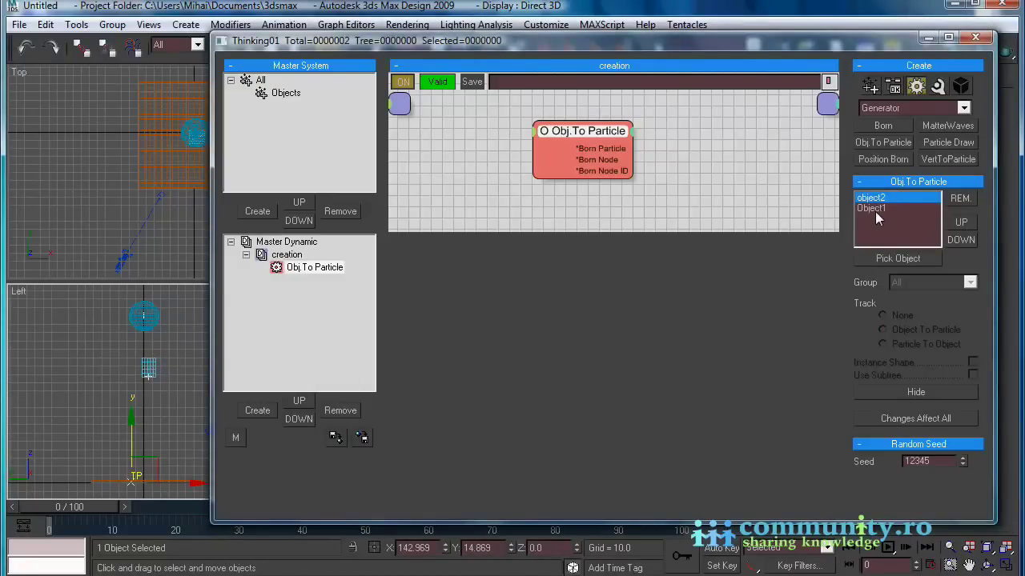
ctrl+click(875, 209)
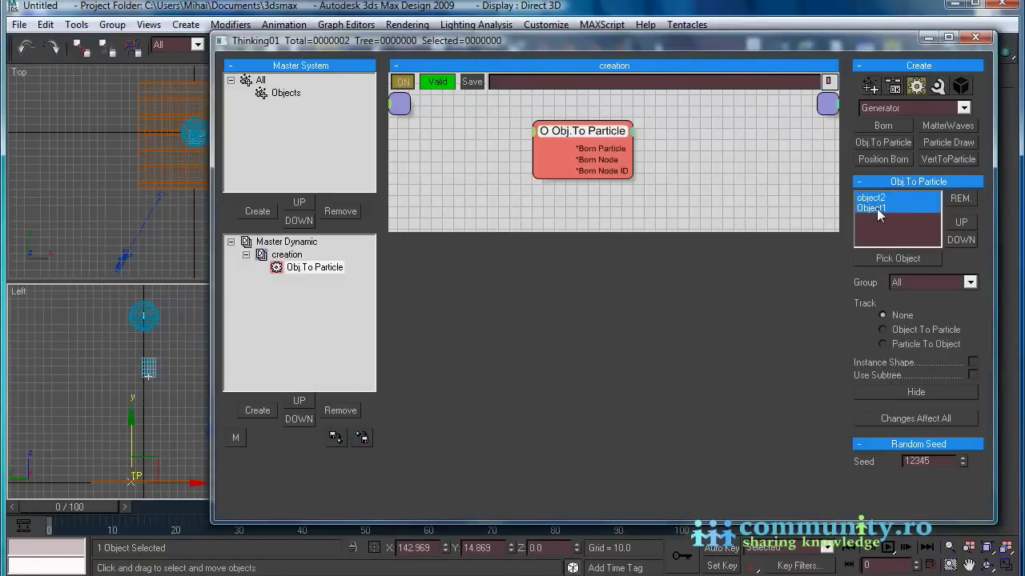
click(970, 283)
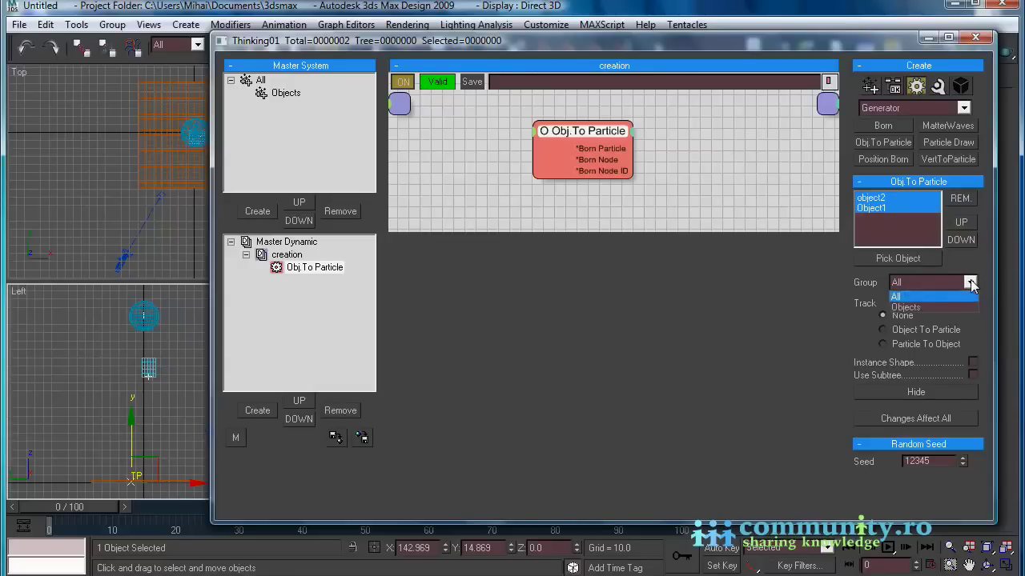
click(926, 309)
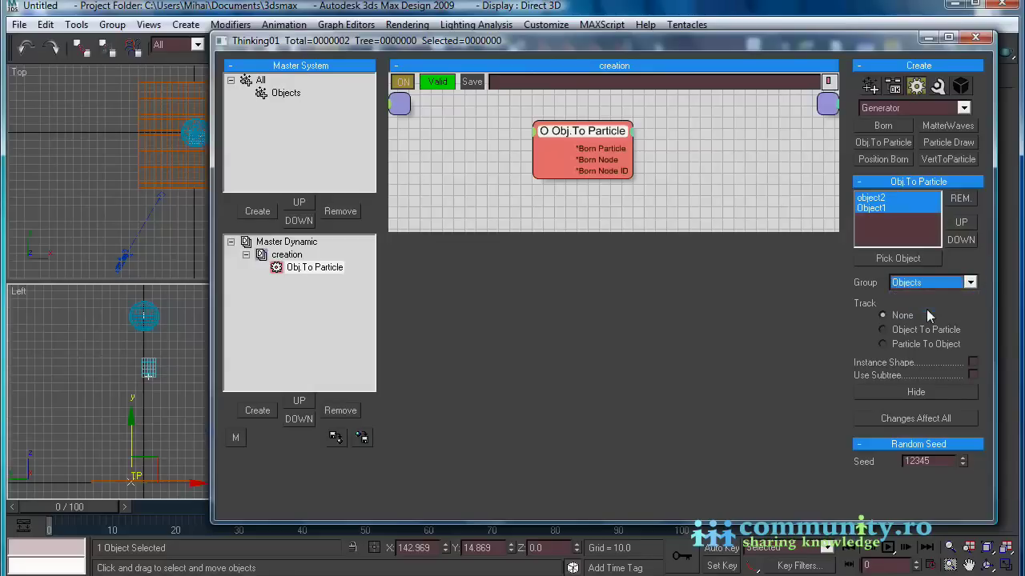
click(971, 358)
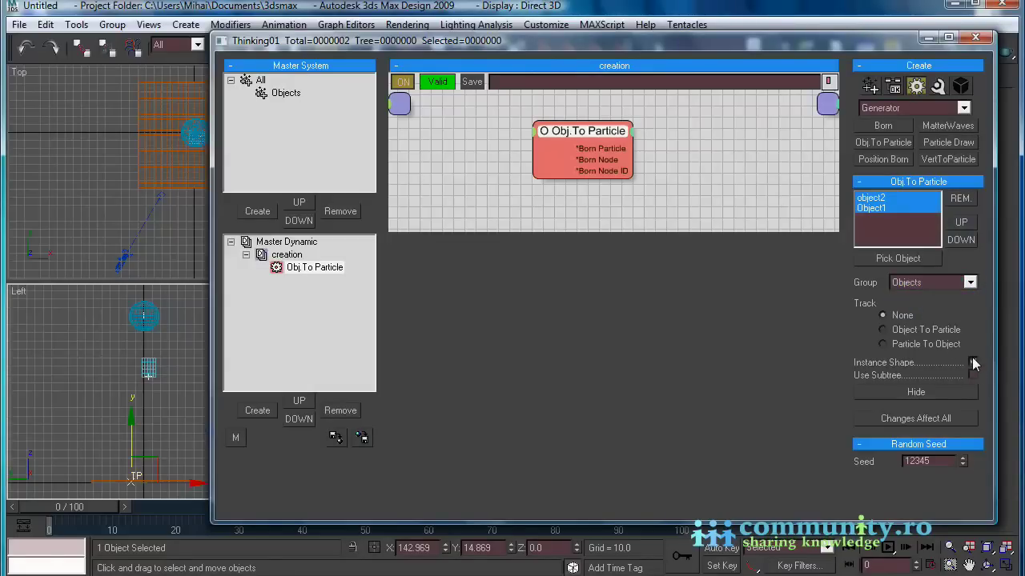
click(954, 391)
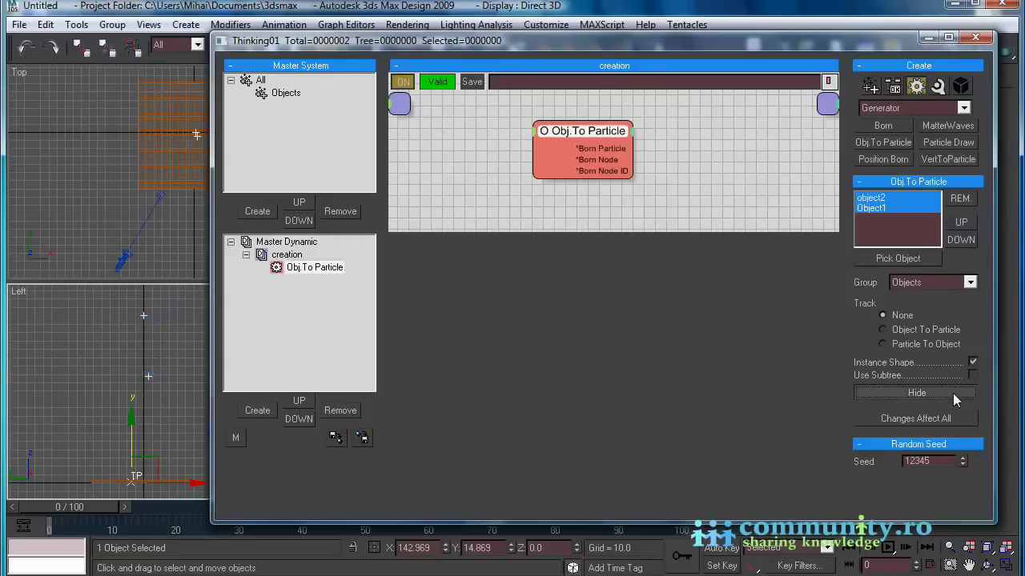
Turn on Show Mesh for Master Dynamic and check the particles with the time slider
click(285, 242)
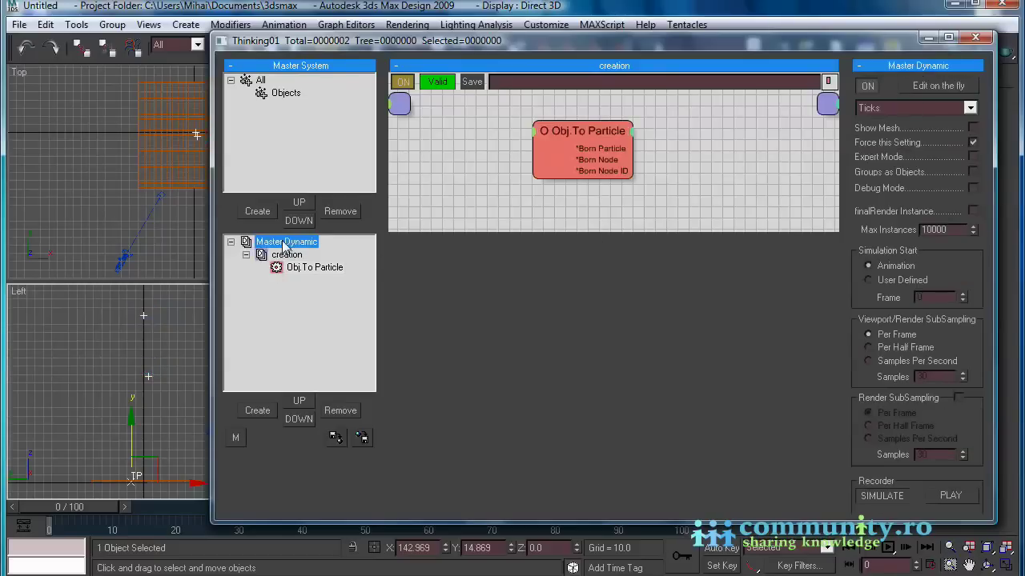
click(972, 128)
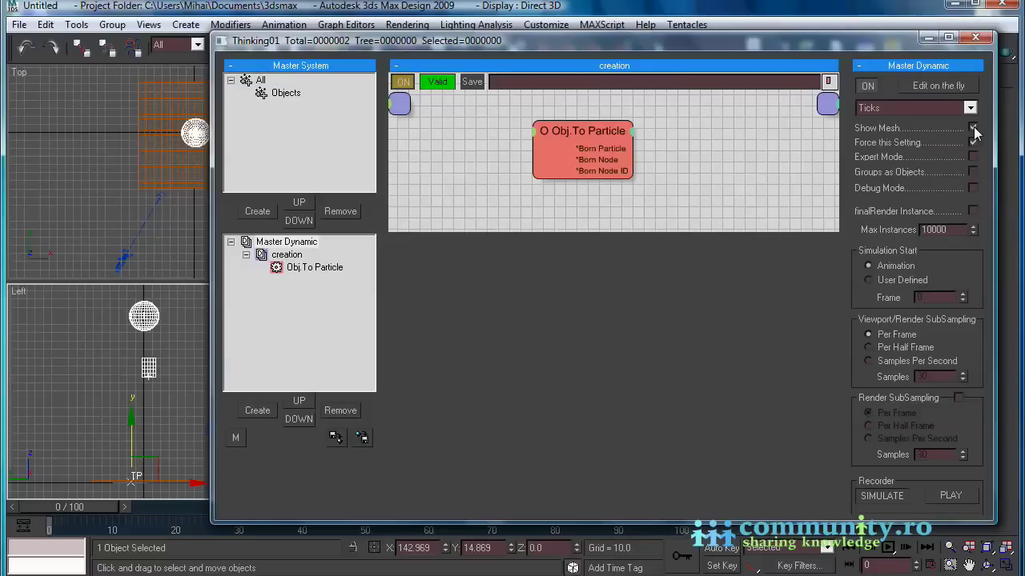
mouse_move(81, 509)
mouse_down()
mouse_move(138, 501)
mouse_move(76, 504)
mouse_up()
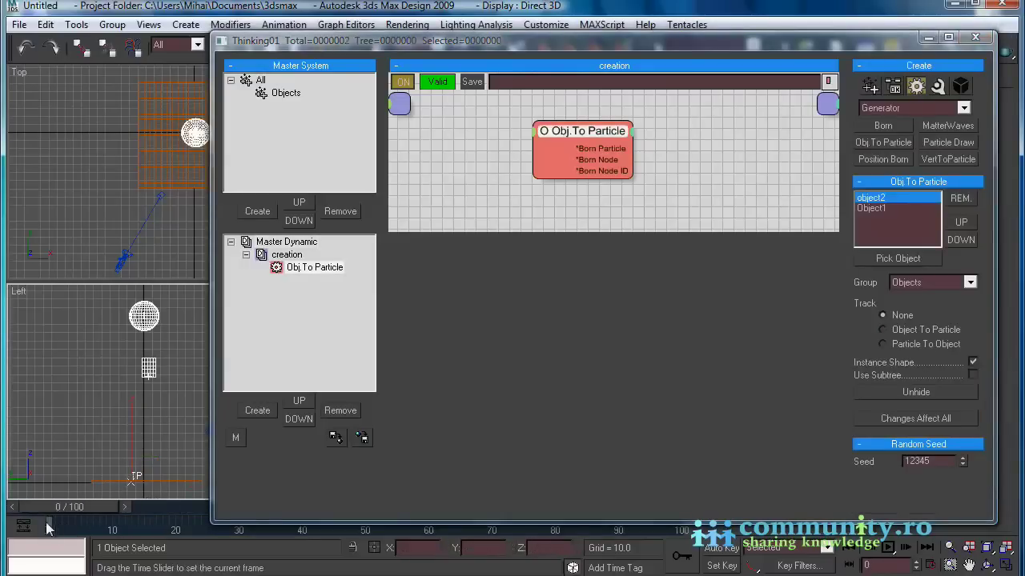
Add a second dynamic set under Master Dynamic and name it Forces
click(286, 242)
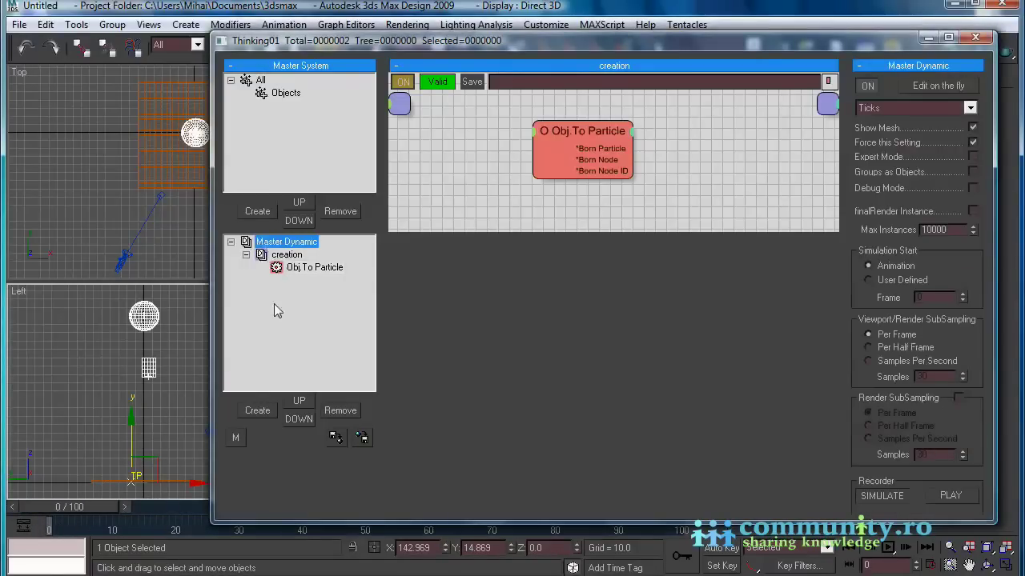
click(258, 411)
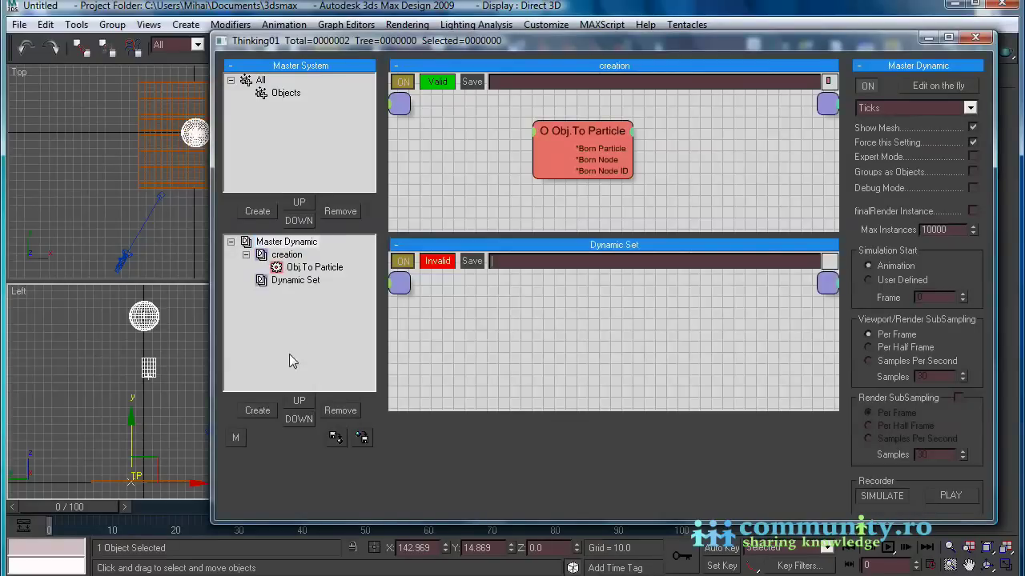
click(300, 282)
click(300, 281)
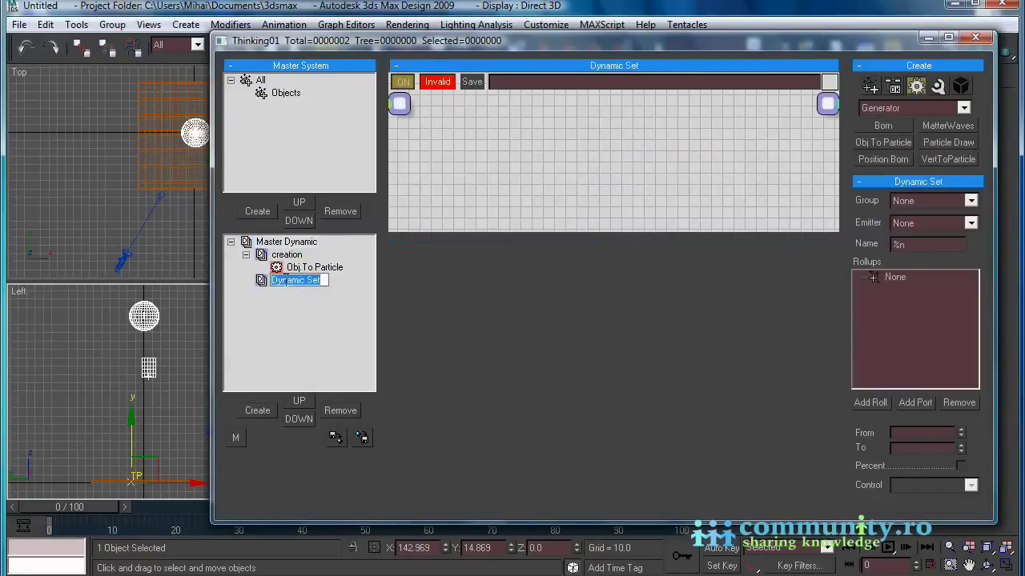
text(Forces)
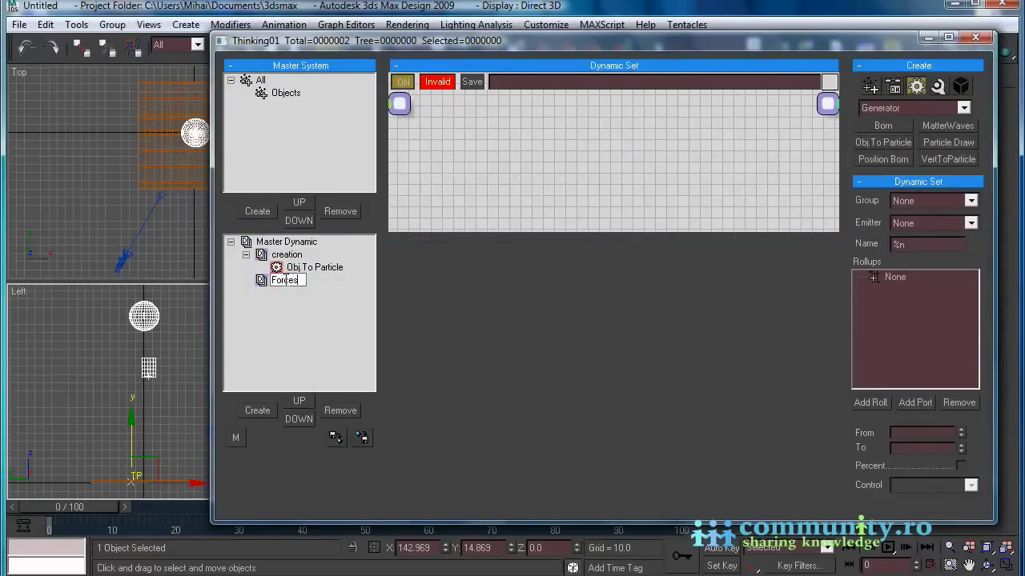
key(Return)
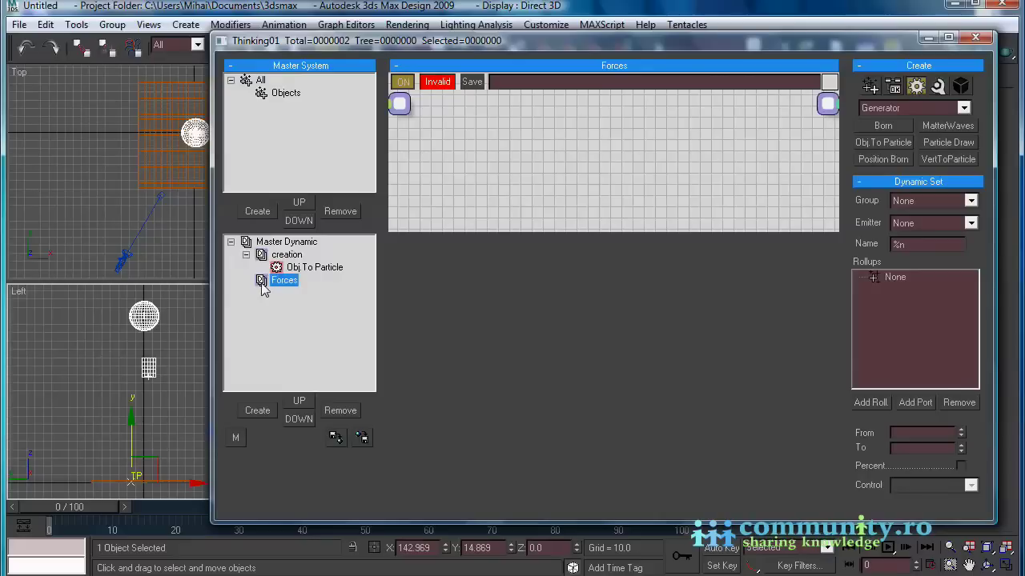
Add a Force operator from the Dynamics category to the Forces set and remove its Position input
click(964, 107)
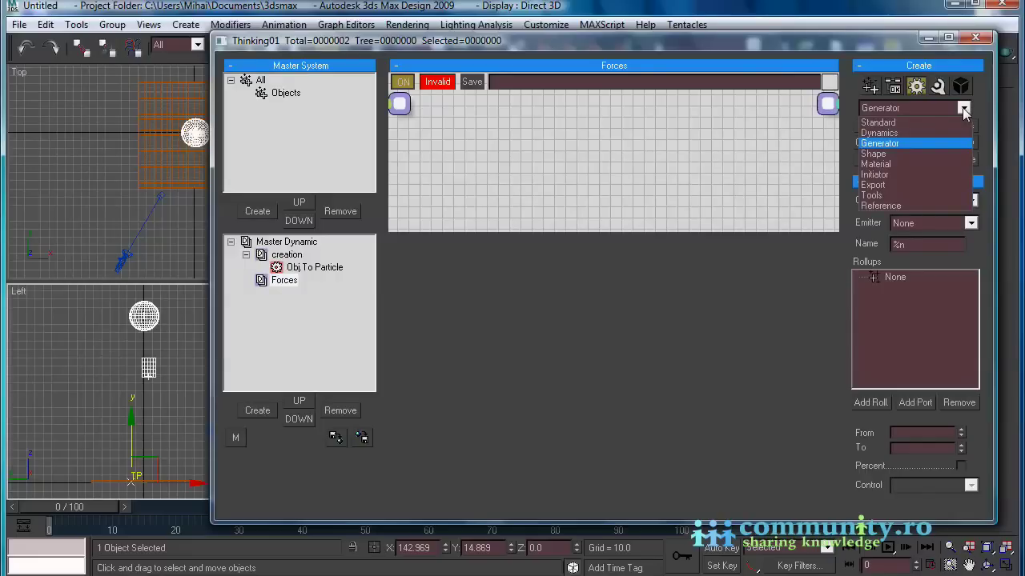
click(880, 133)
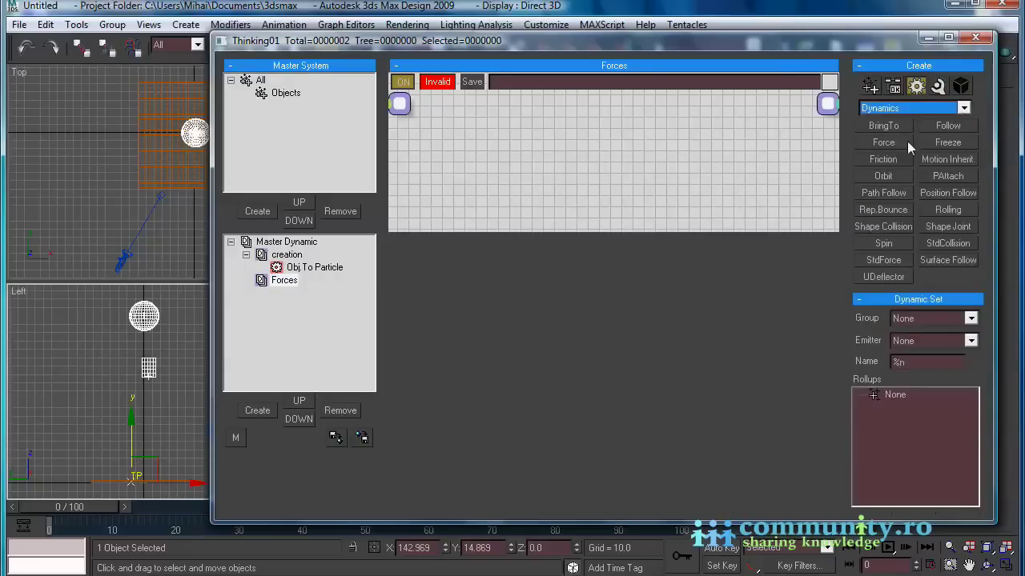
click(902, 144)
click(612, 138)
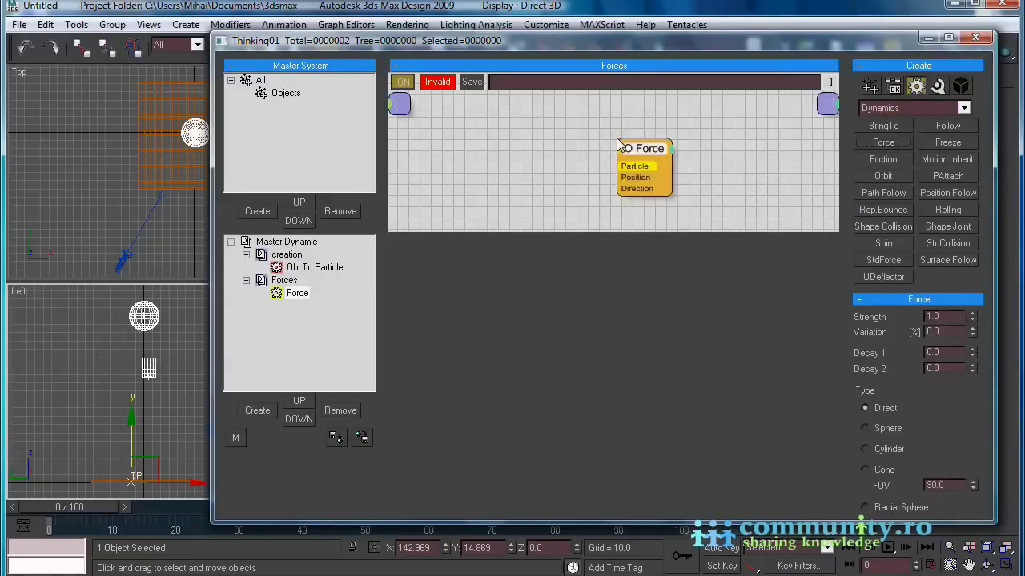
drag(641, 151, 640, 136)
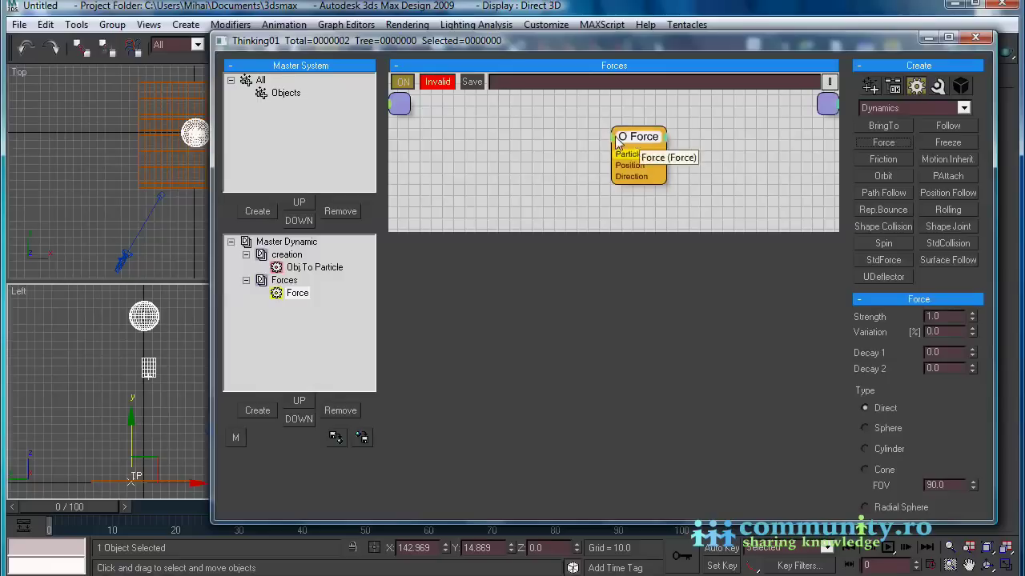
click(614, 137)
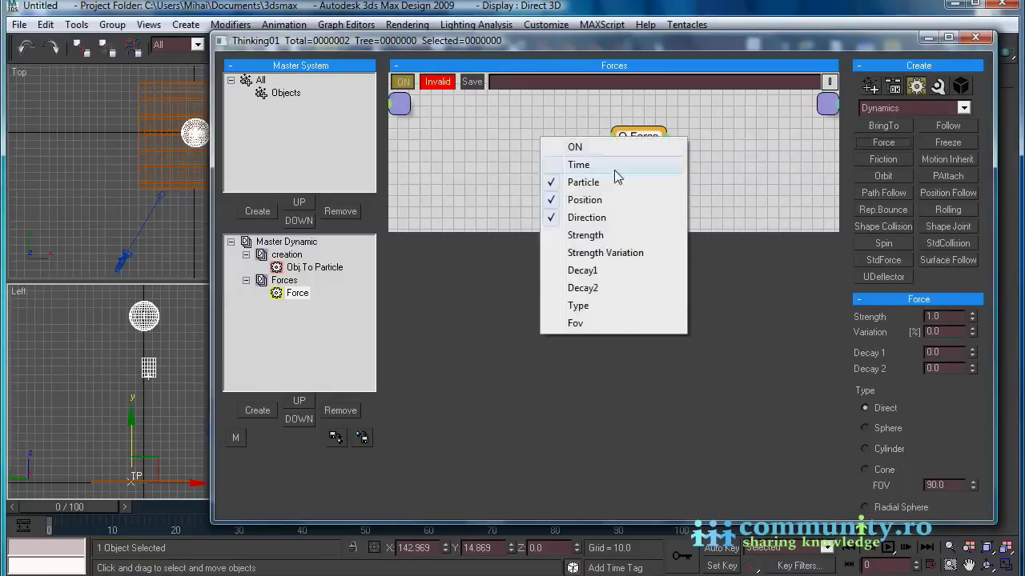
click(619, 200)
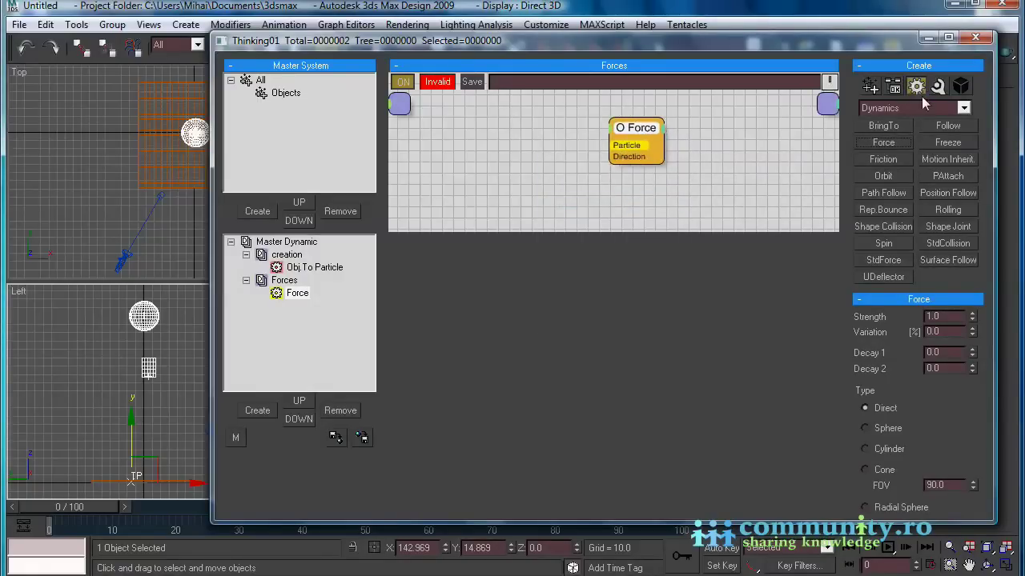
Add a PPass initiator to the left of the Force operator and set its group to Objects
click(965, 109)
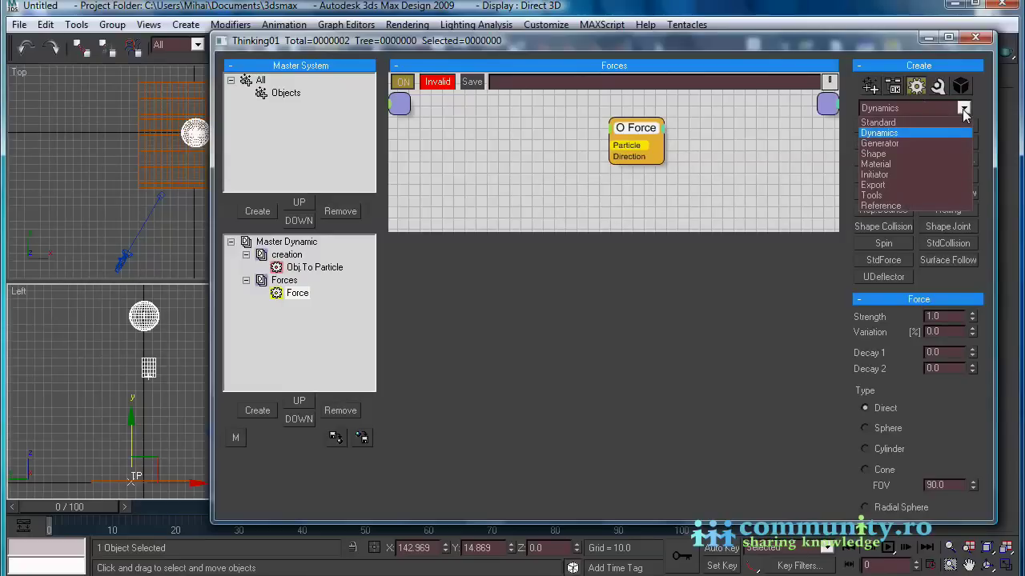
click(900, 174)
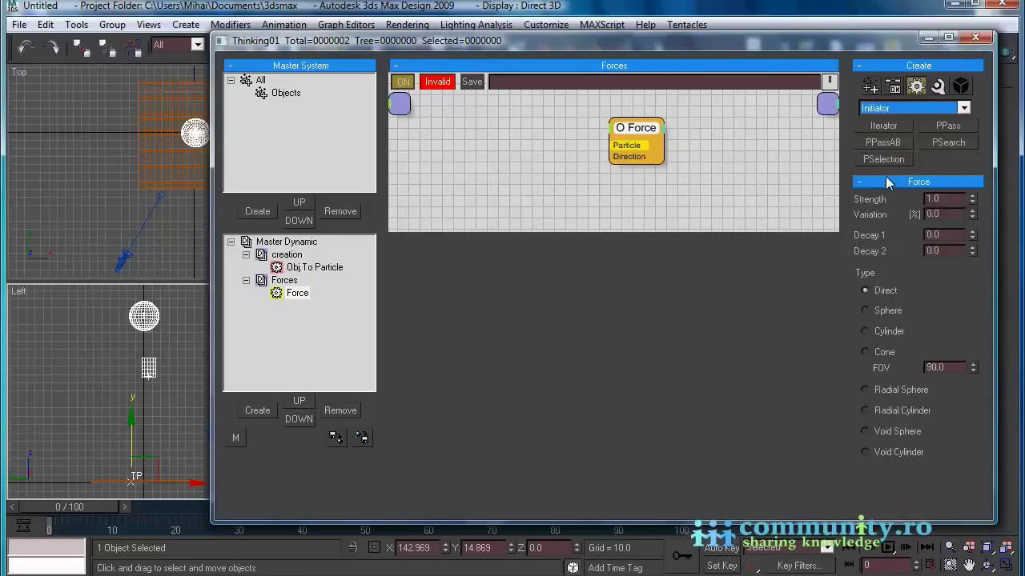
click(947, 126)
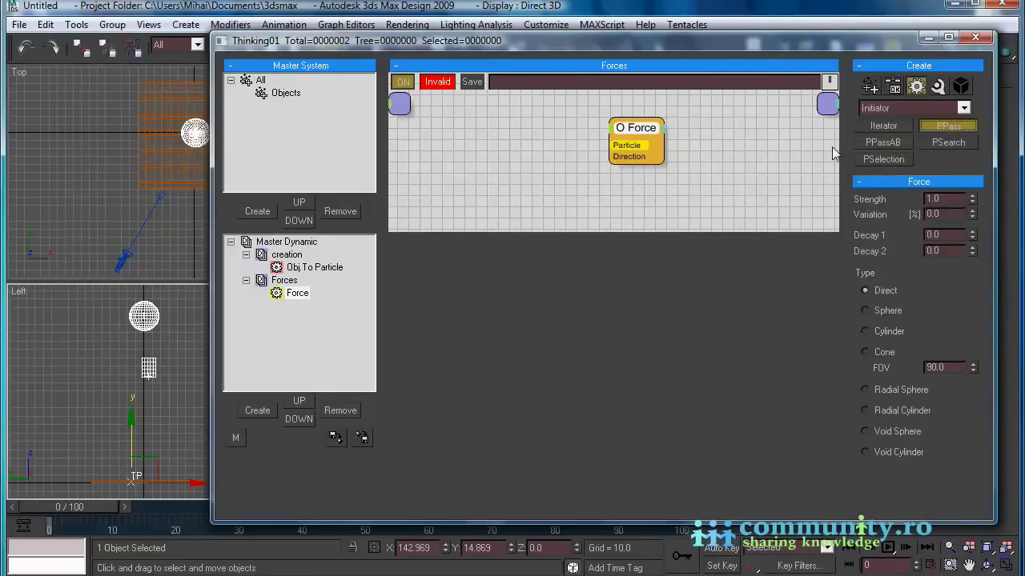
click(502, 126)
drag(539, 141, 514, 132)
click(968, 203)
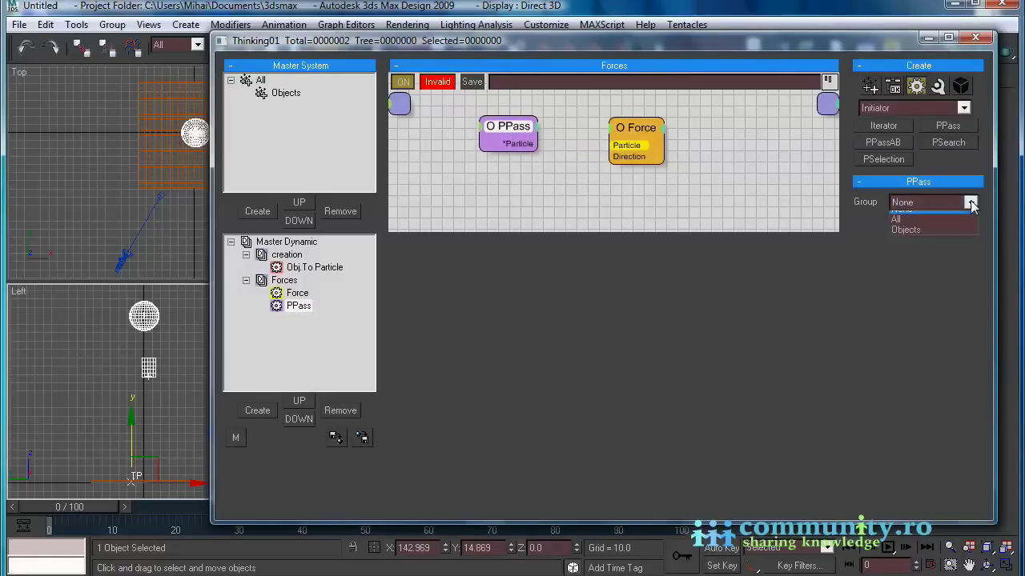
click(910, 238)
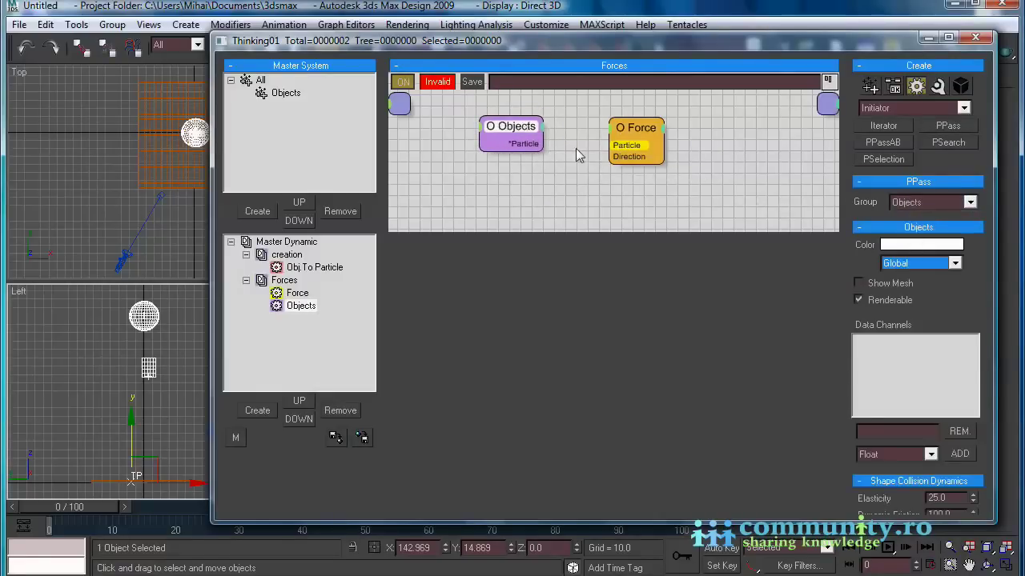
Connect Objects' Particle output to the Force operator and wire a new Point3 helper's Vector output to its Direction input
drag(527, 151, 650, 135)
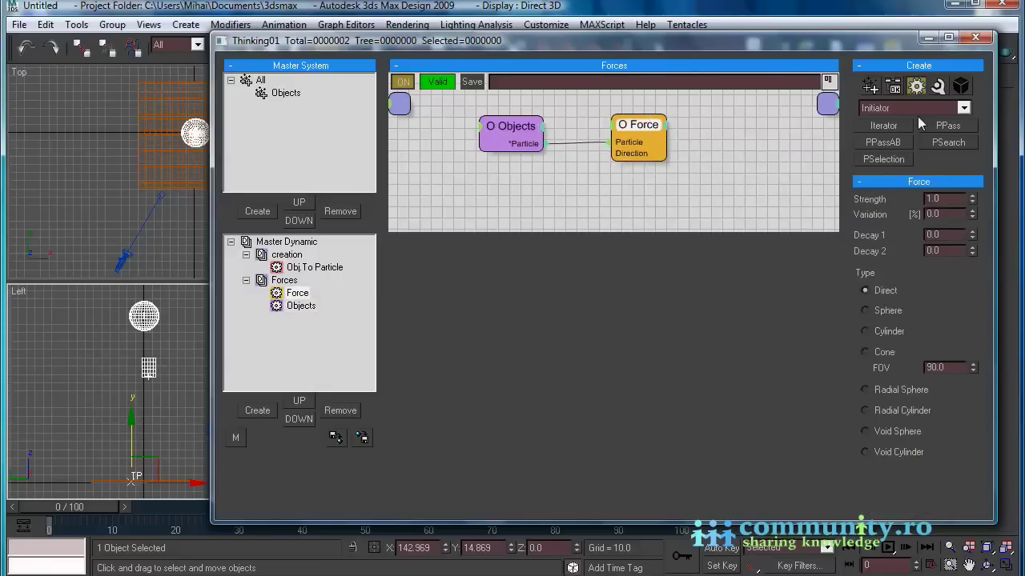
click(938, 86)
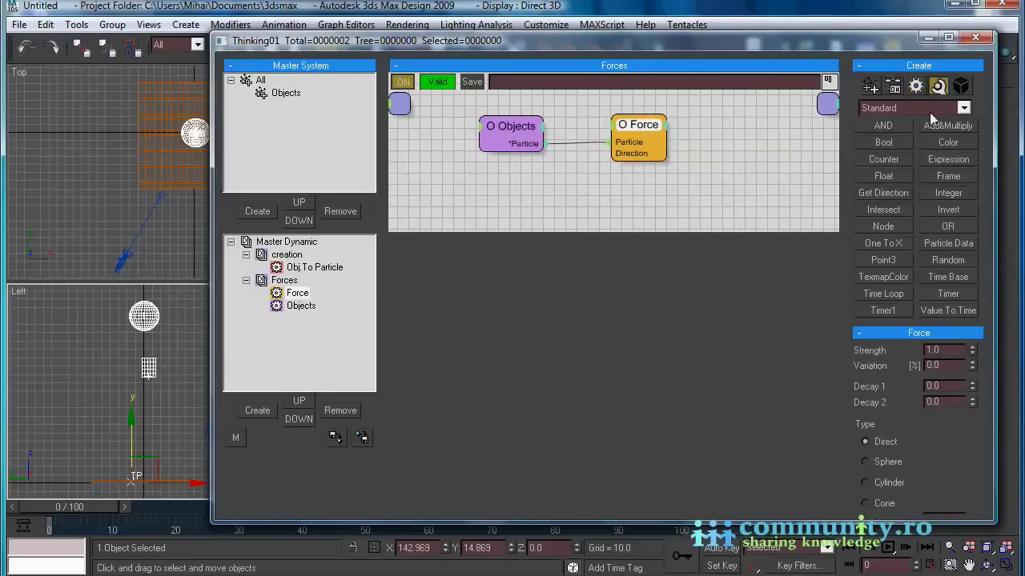
click(883, 261)
click(513, 193)
right_click(539, 205)
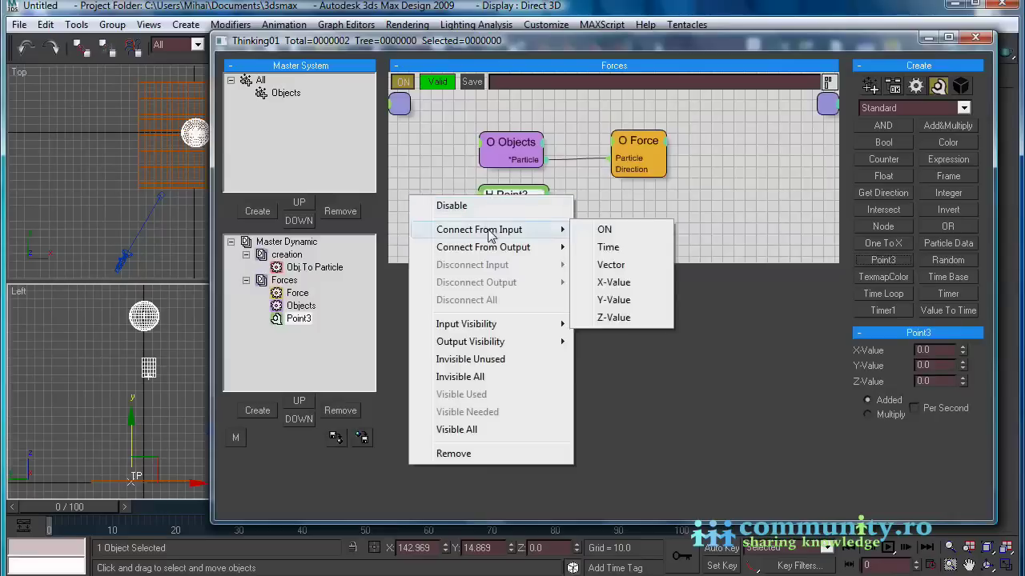
click(458, 357)
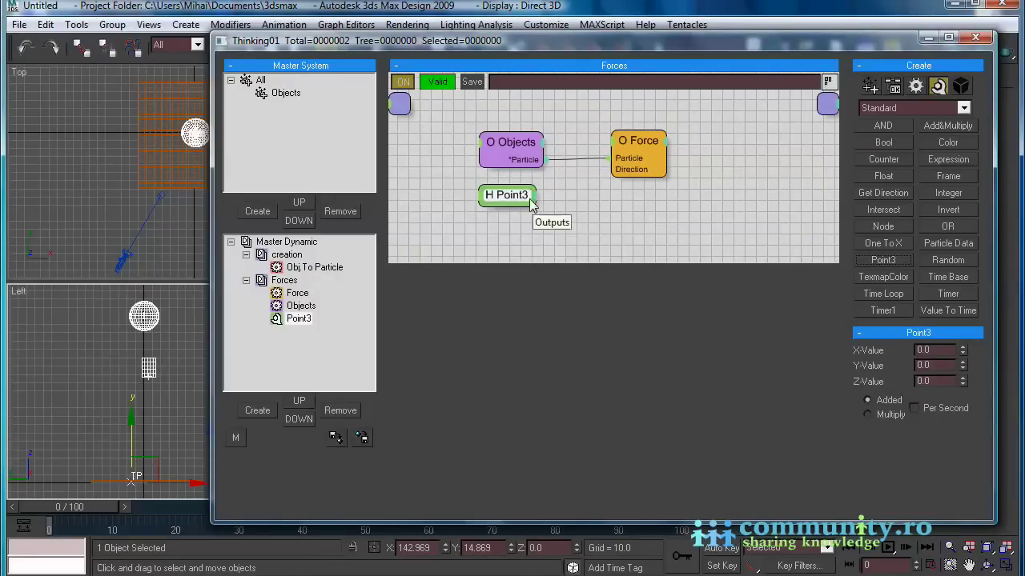
click(530, 205)
click(532, 210)
drag(541, 212, 612, 170)
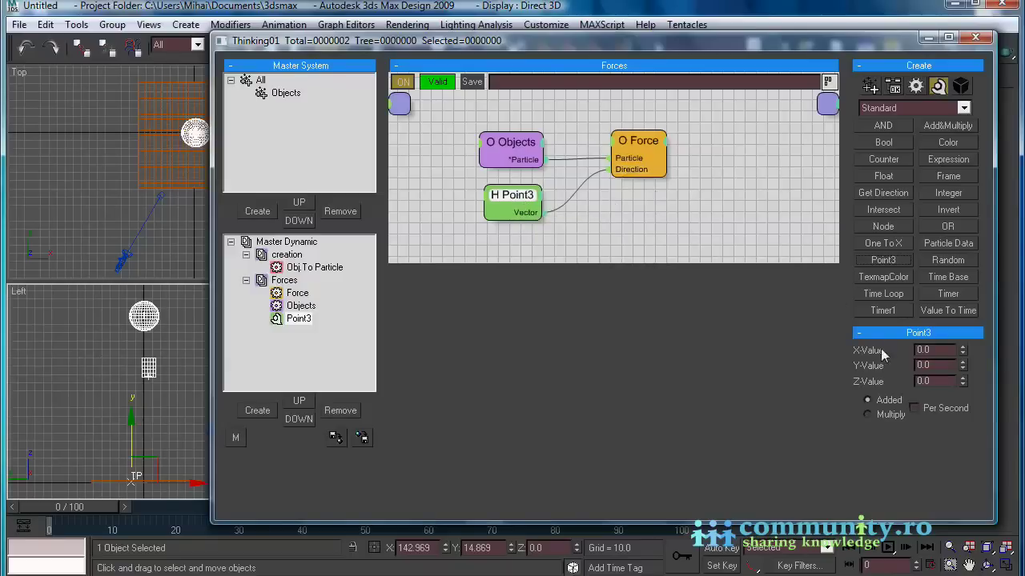
Edit the Point3 helper's Z-Value and set the Force's Strength to 100, checking the motion with the time slider
click(935, 381)
click(650, 143)
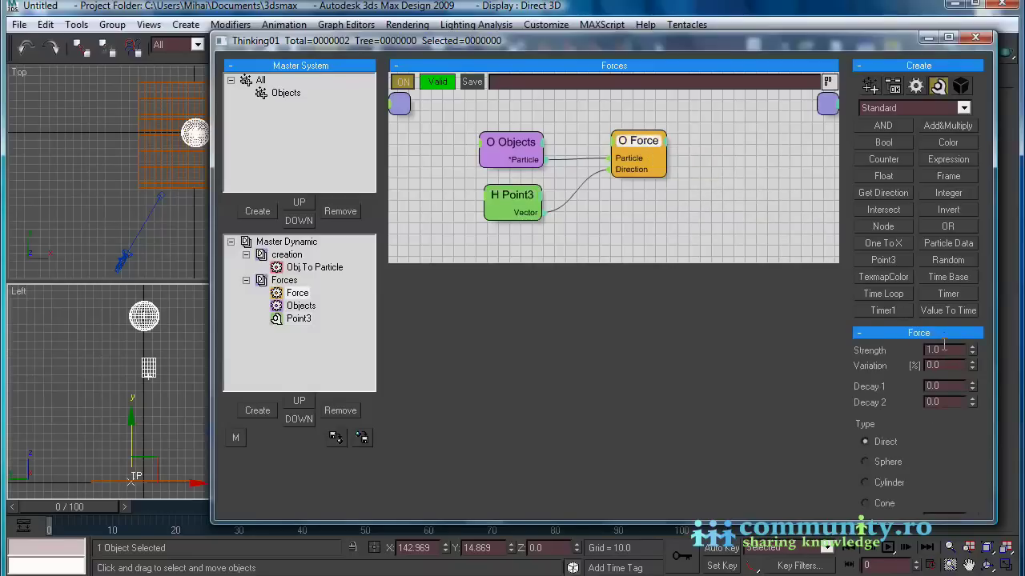
drag(947, 351, 910, 356)
key(Return)
drag(102, 506, 72, 551)
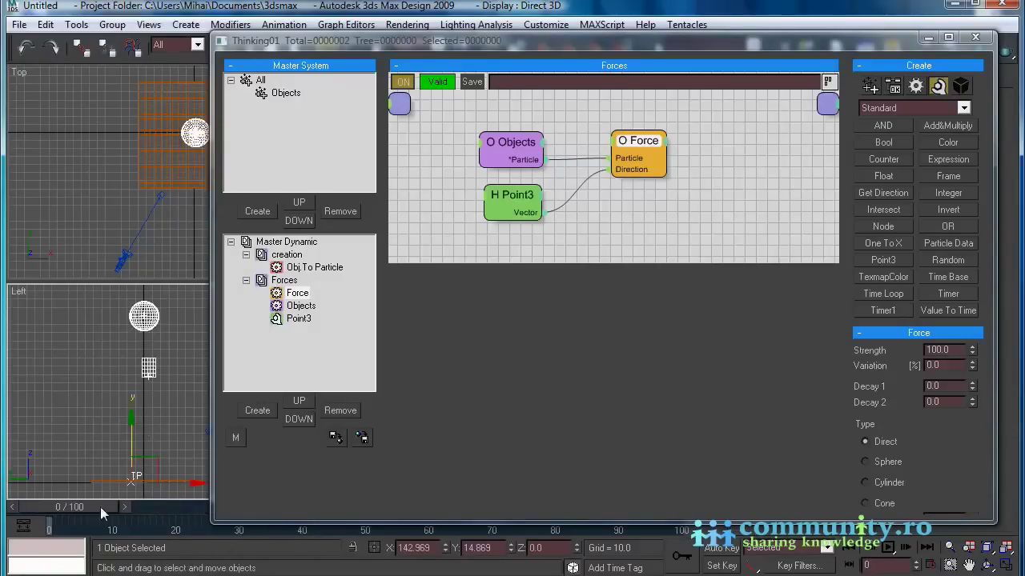
Add a third dynamic set under Master Dynamic and name it Dynamics
click(278, 243)
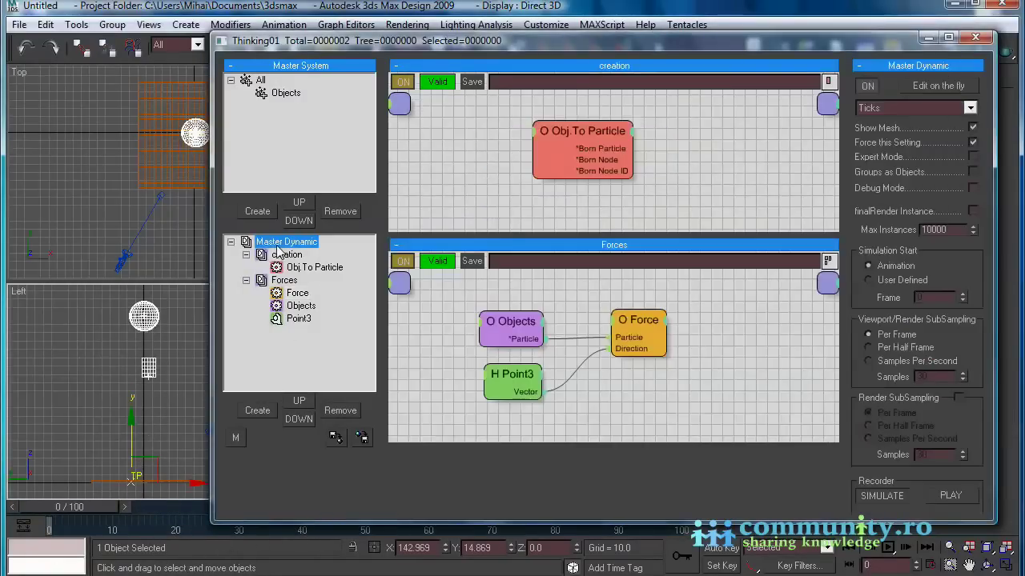
click(258, 410)
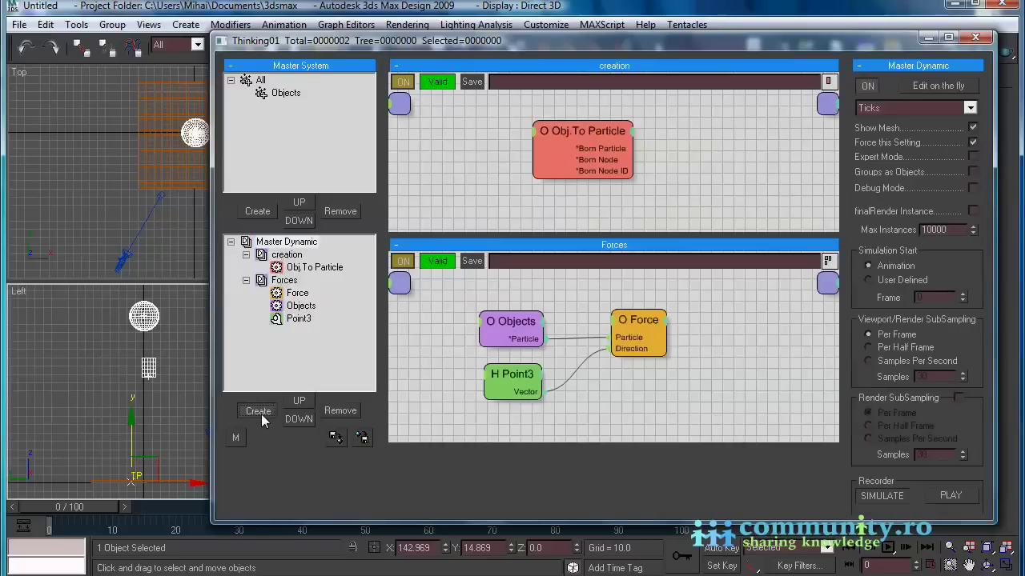
click(288, 332)
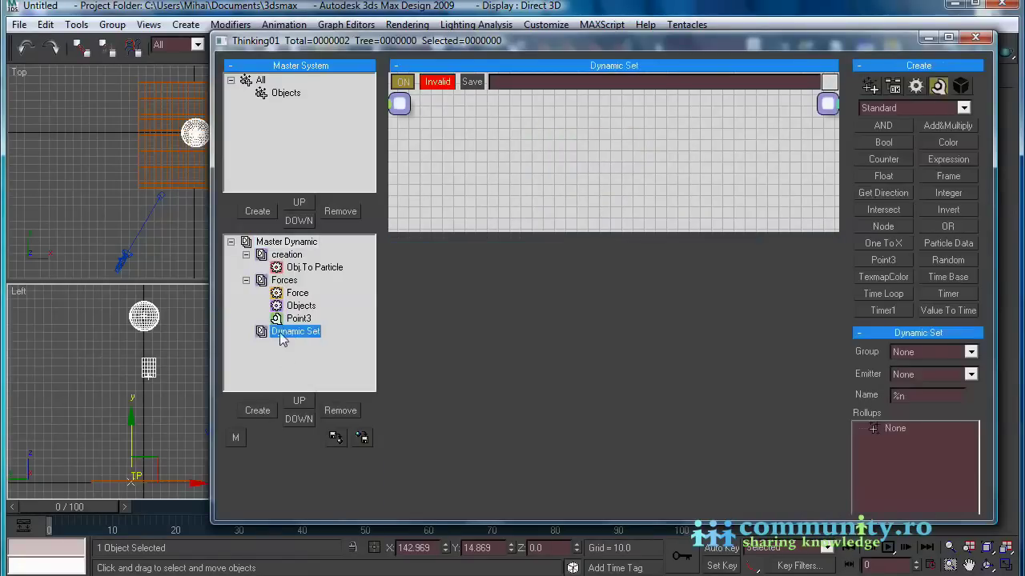
click(290, 333)
drag(304, 335, 328, 337)
text(s)
key(Return)
Add a Shape Collision operator from the Dynamics category to the Dynamics set
click(916, 86)
click(920, 107)
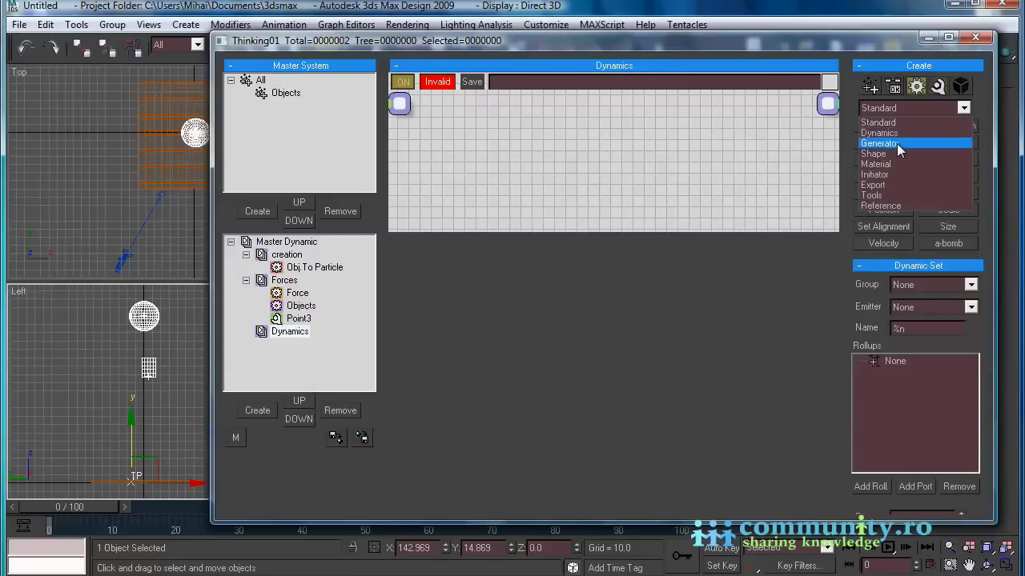
click(900, 136)
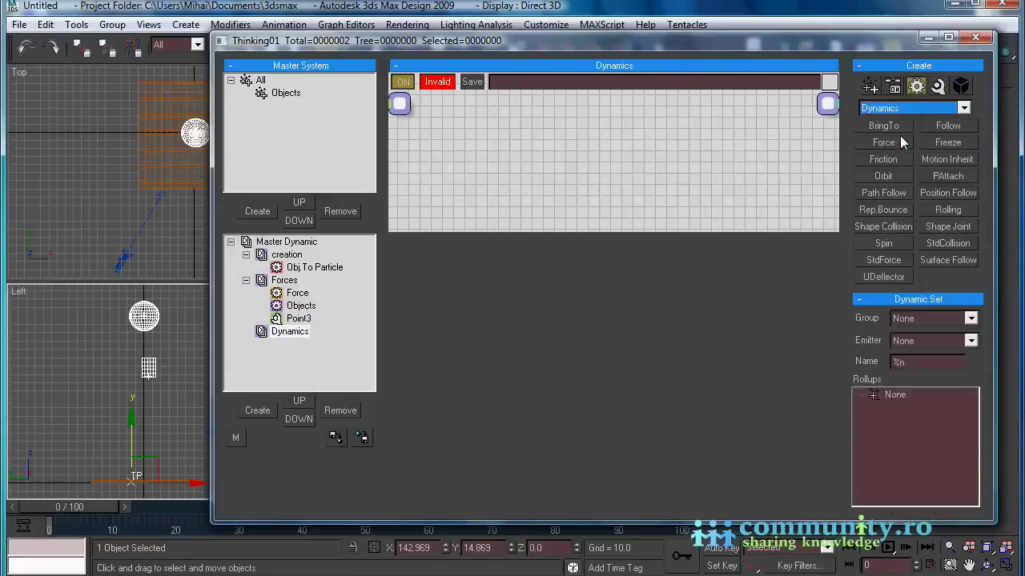
click(894, 228)
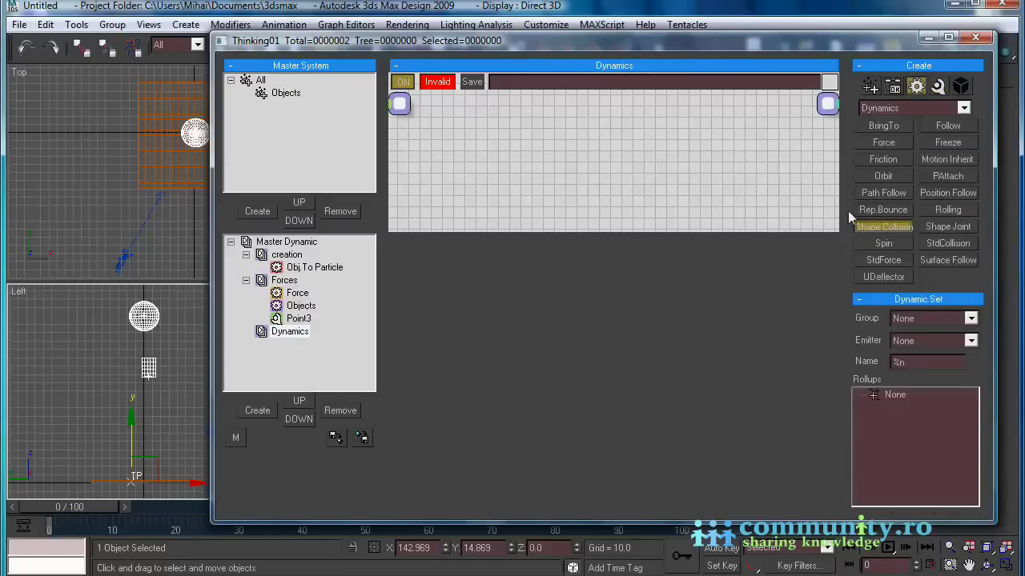
click(662, 149)
drag(710, 156, 672, 131)
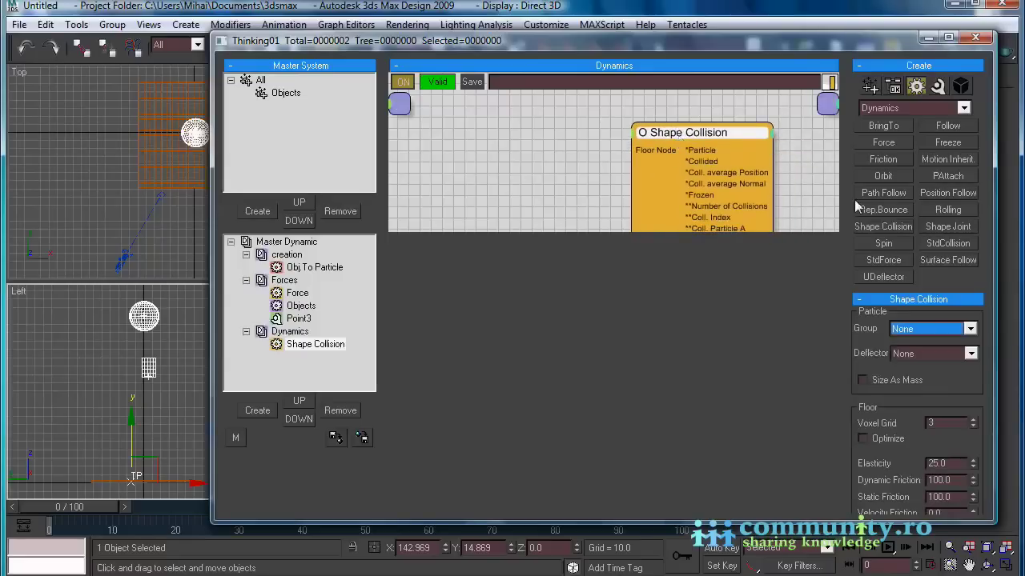
Add a Node helper beside Shape Collision and connect its Node output to the Floor Node input
click(937, 87)
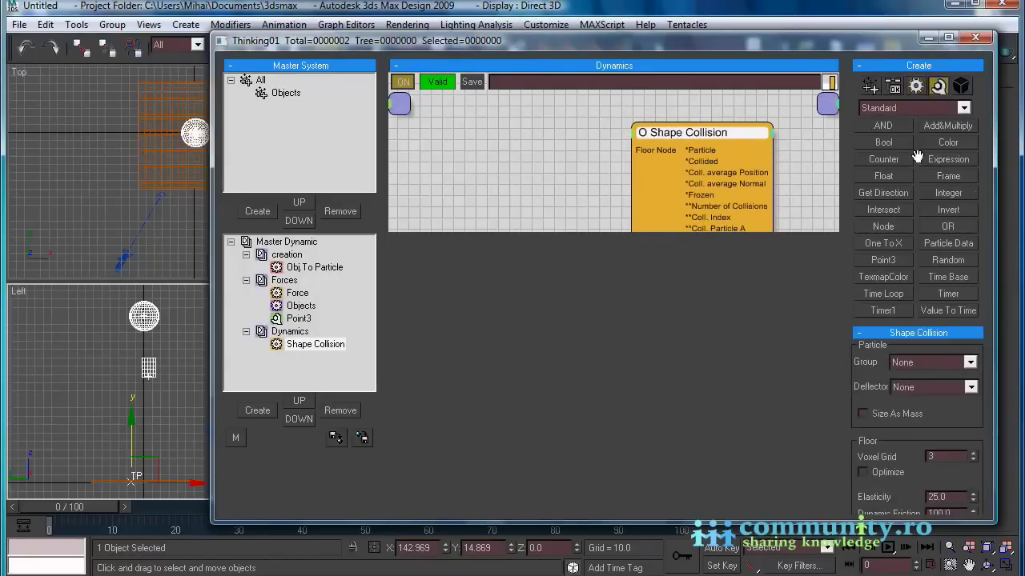
click(894, 227)
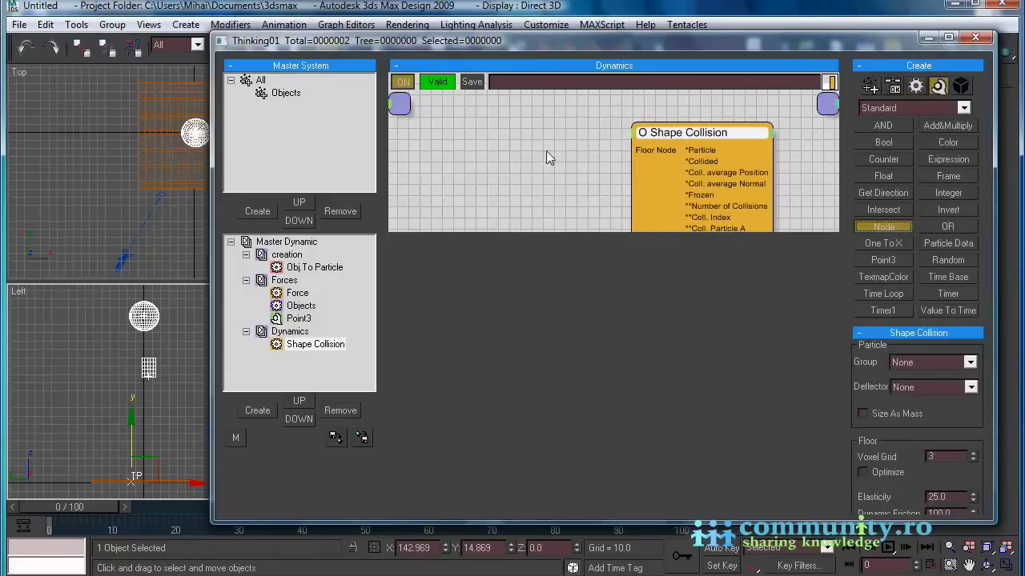
click(502, 158)
drag(525, 169, 480, 141)
drag(501, 210, 642, 150)
Hide the unused ports of Shape Collision and Node, and move Node closer to the collision operator
click(679, 137)
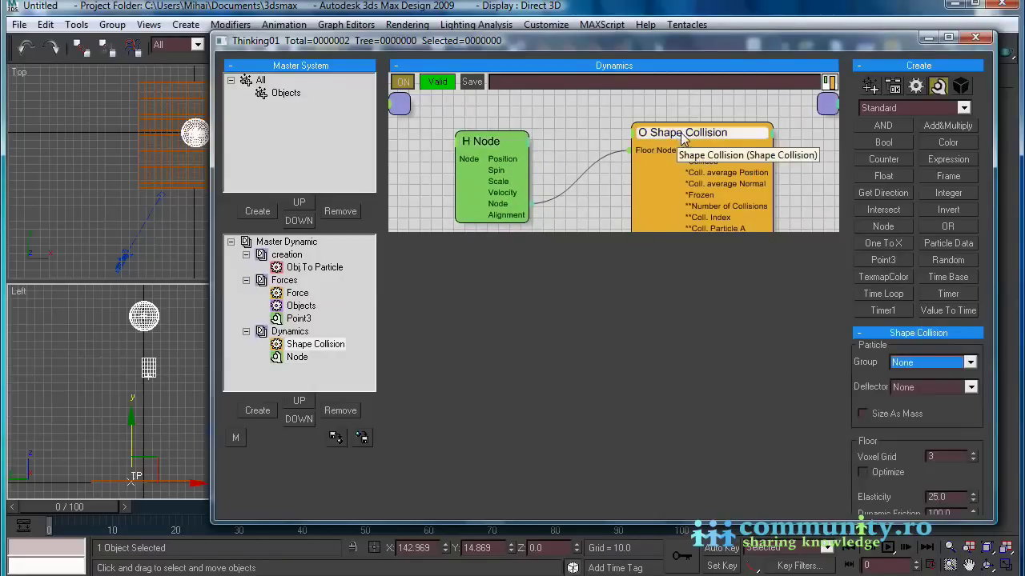
right_click(682, 139)
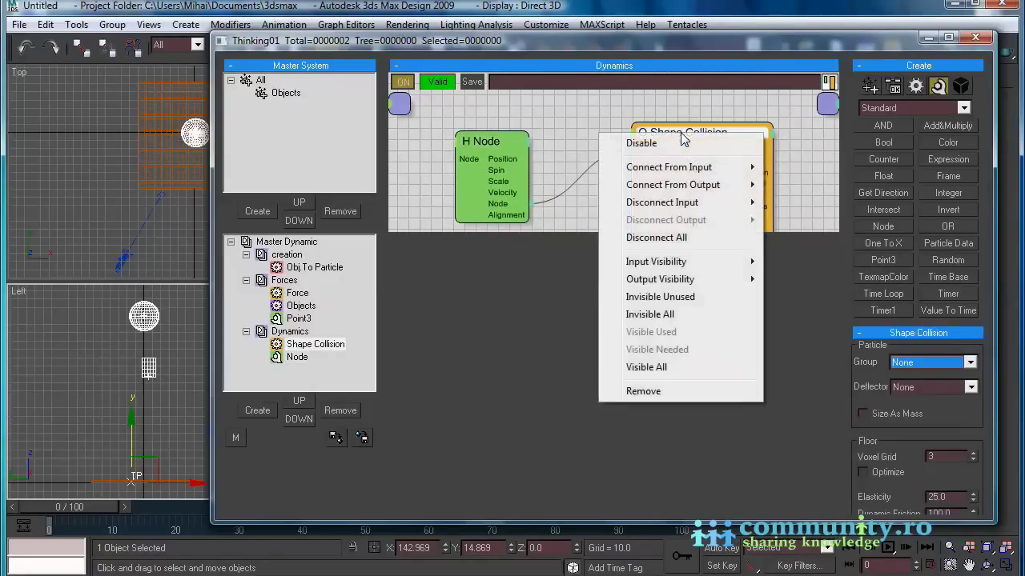
click(674, 301)
click(485, 142)
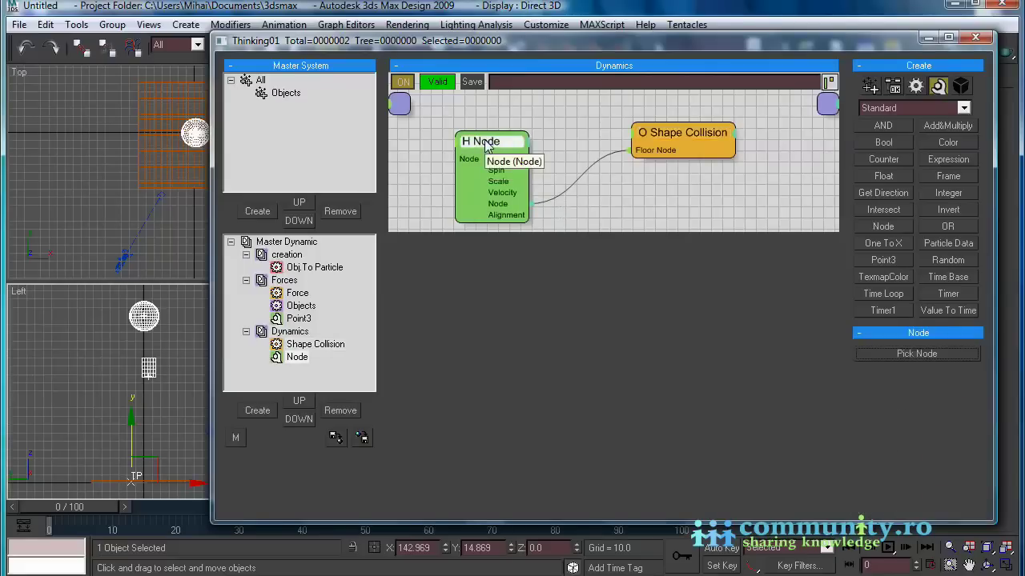
right_click(485, 142)
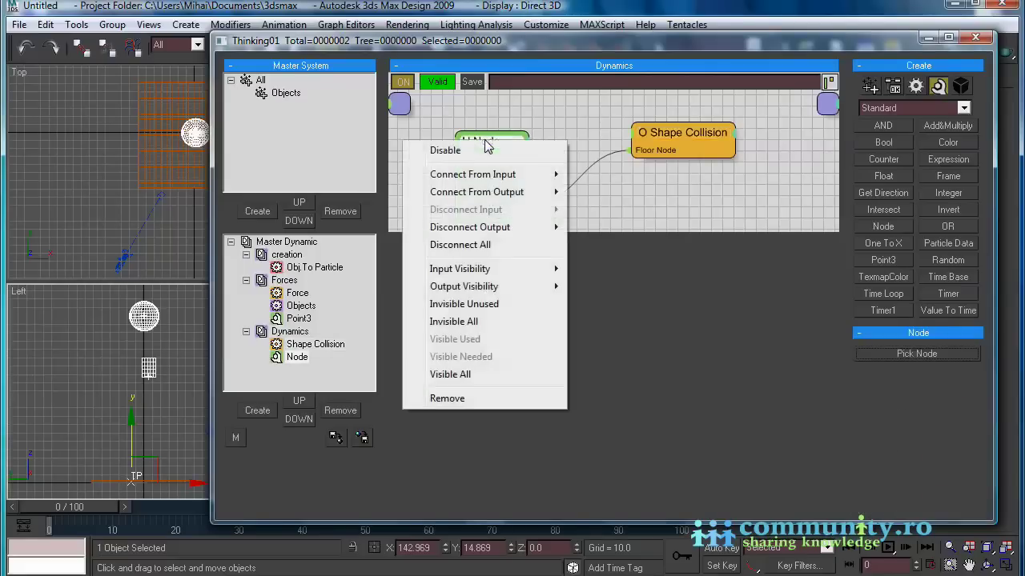
click(492, 304)
drag(490, 140, 531, 143)
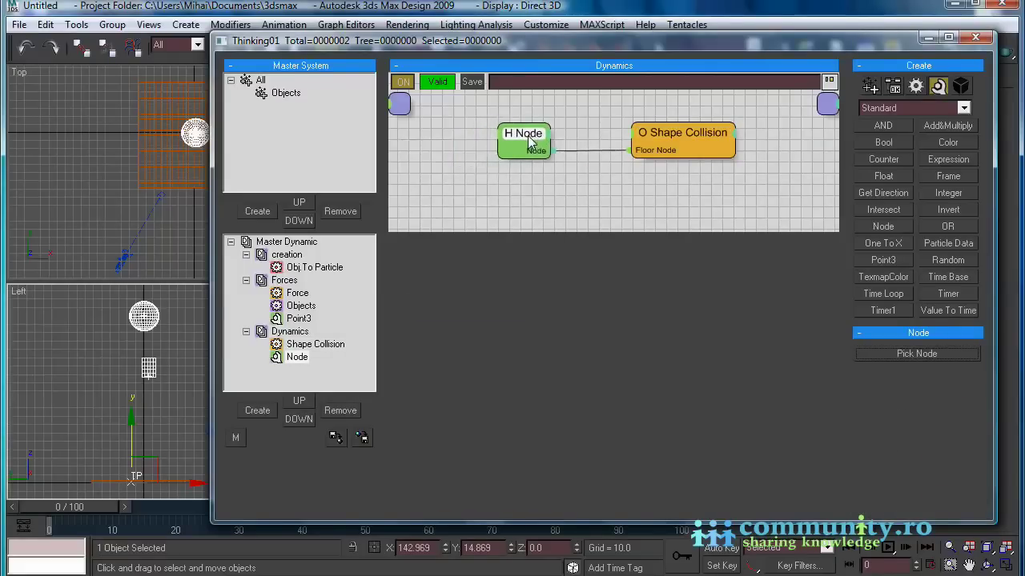
Pick the Floor object for the Node helper and set Shape Collision's particle group to Objects
click(877, 353)
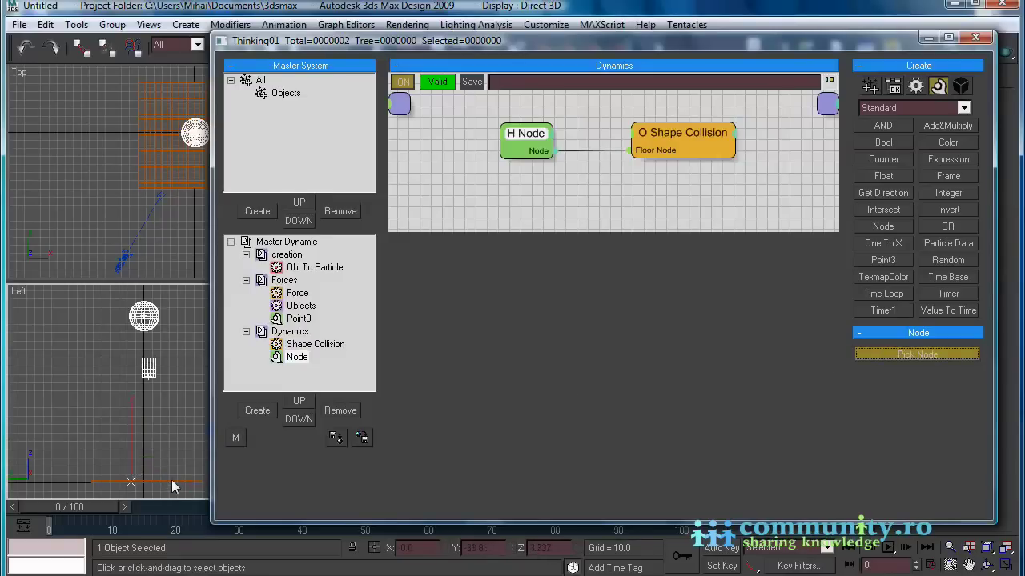
click(171, 480)
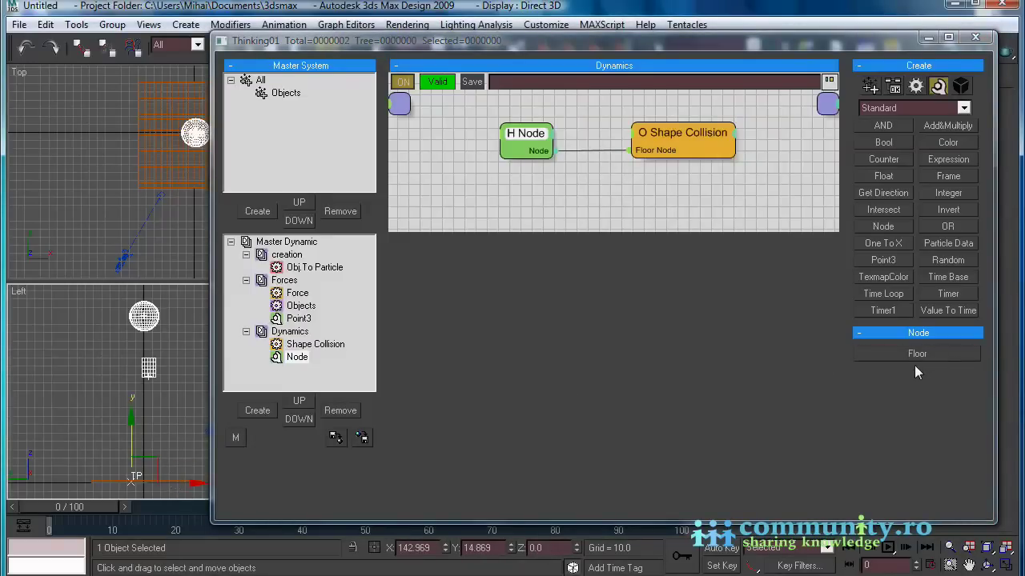
click(694, 134)
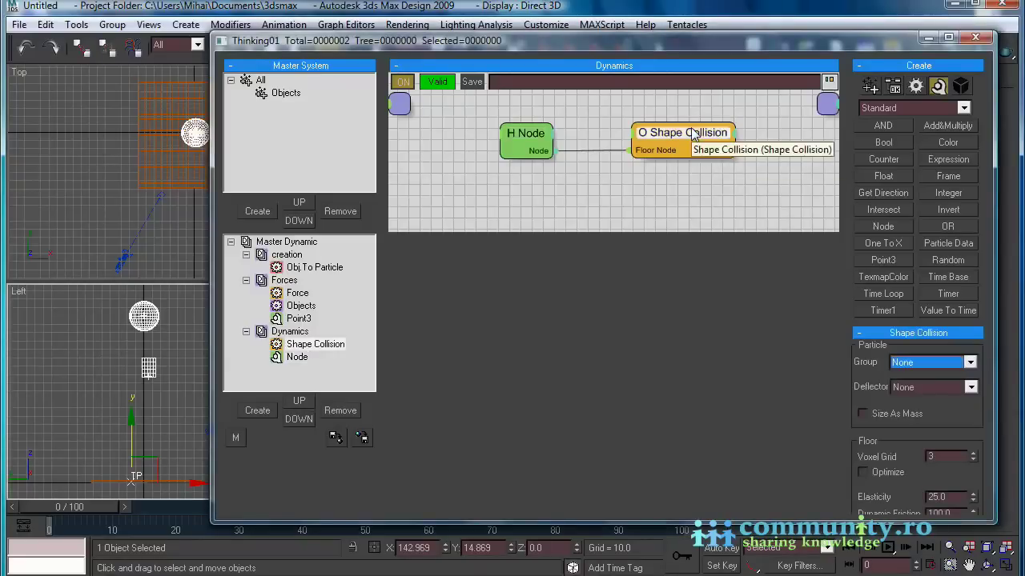
click(969, 362)
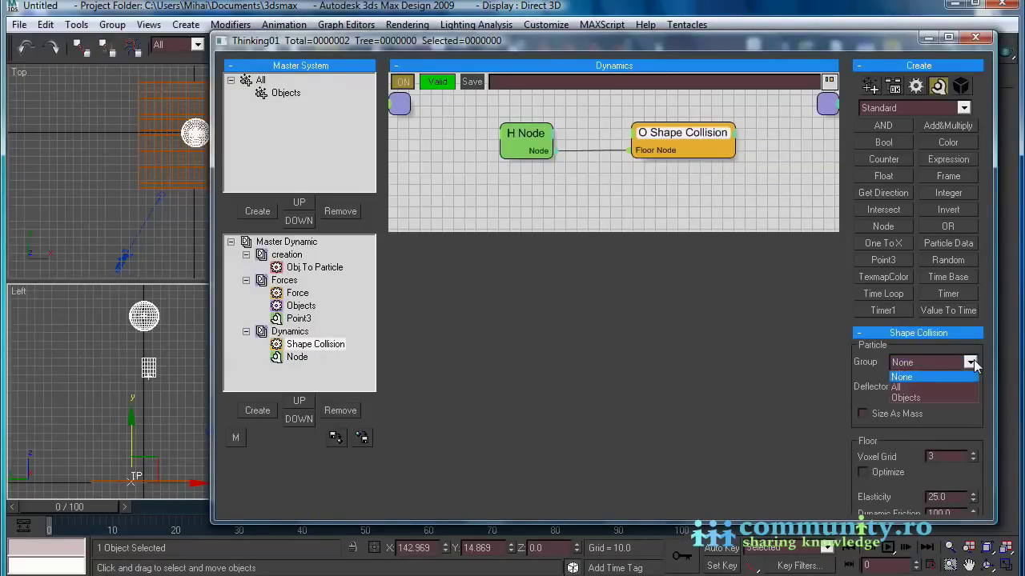
click(932, 398)
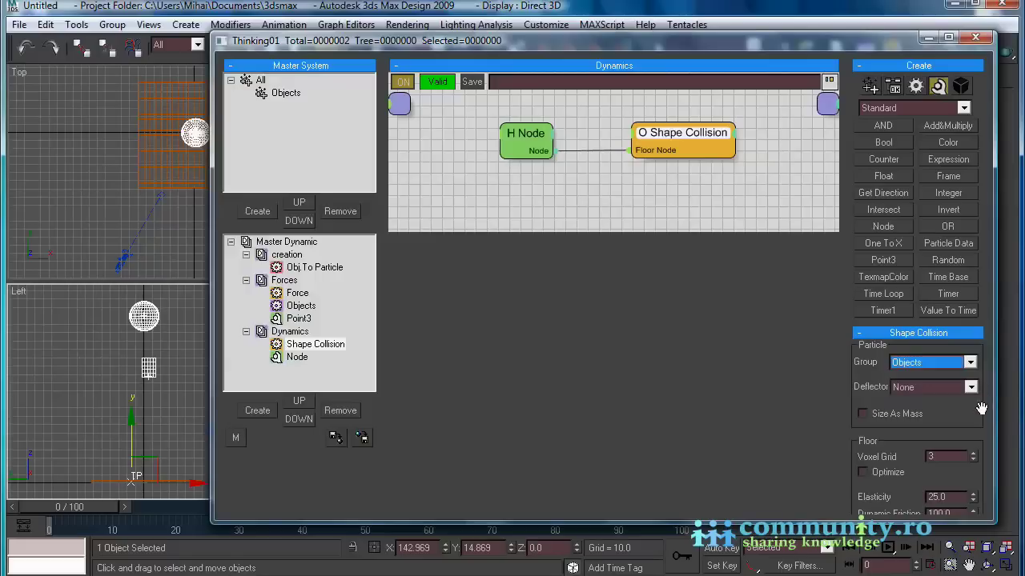
Narrow the Thinking Particles window to uncover the viewports and check the simulation with the time slider
drag(981, 420, 981, 398)
drag(215, 401, 295, 401)
drag(90, 506, 61, 511)
key(w)
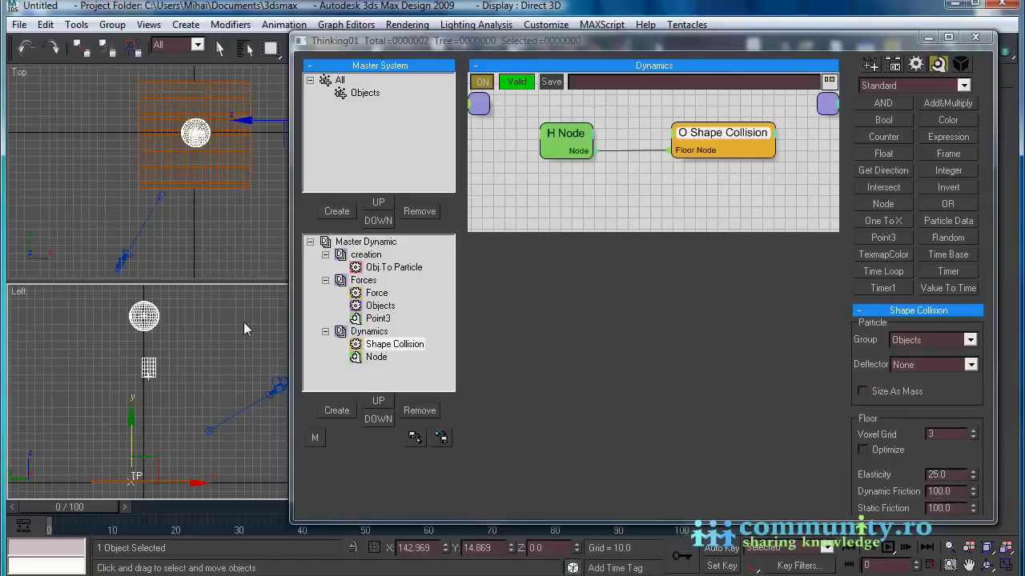
Set the Objects group's deformation to Max Depth 20, Radius 20 and Impulse Thresh 75, and preview the fall
click(344, 96)
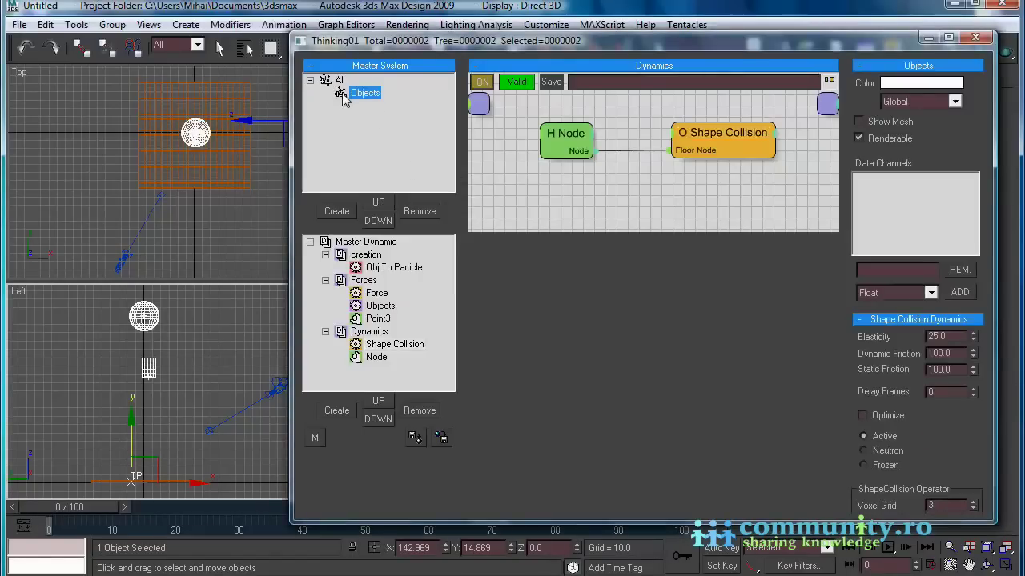
drag(986, 456, 989, 200)
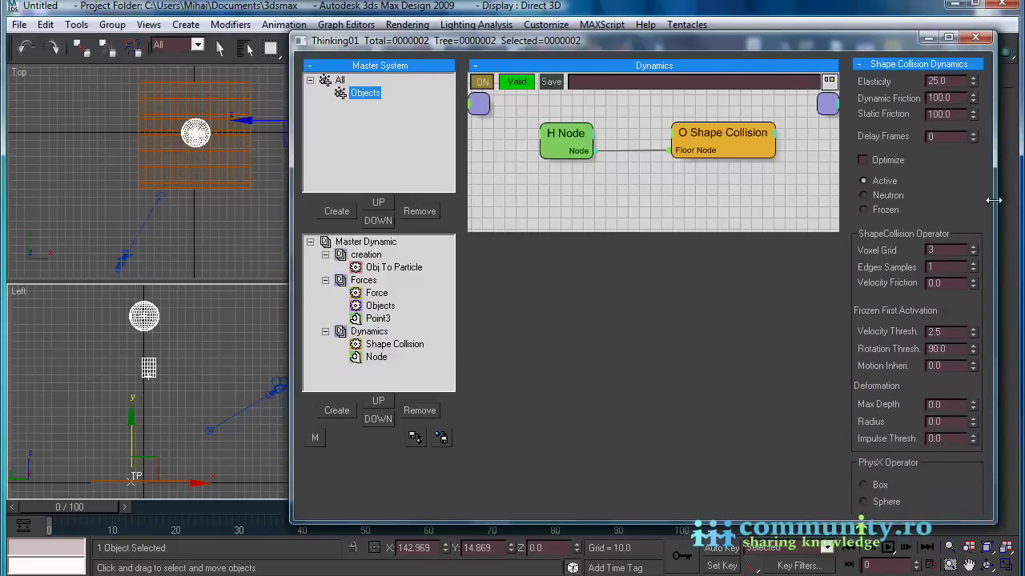
click(948, 406)
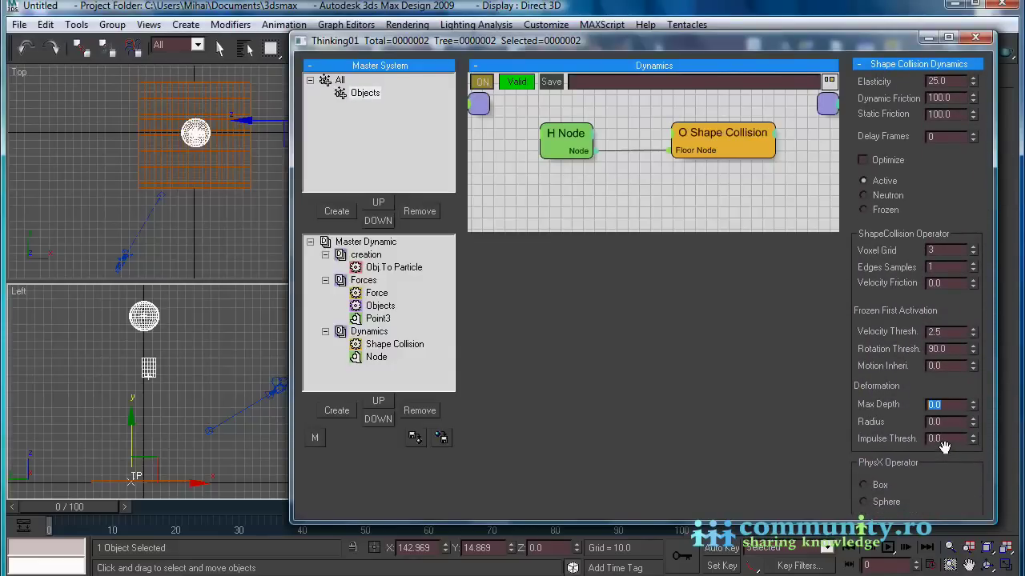
text(20)
click(947, 422)
text(20)
click(953, 439)
text(75)
drag(962, 432, 963, 452)
drag(83, 505, 202, 528)
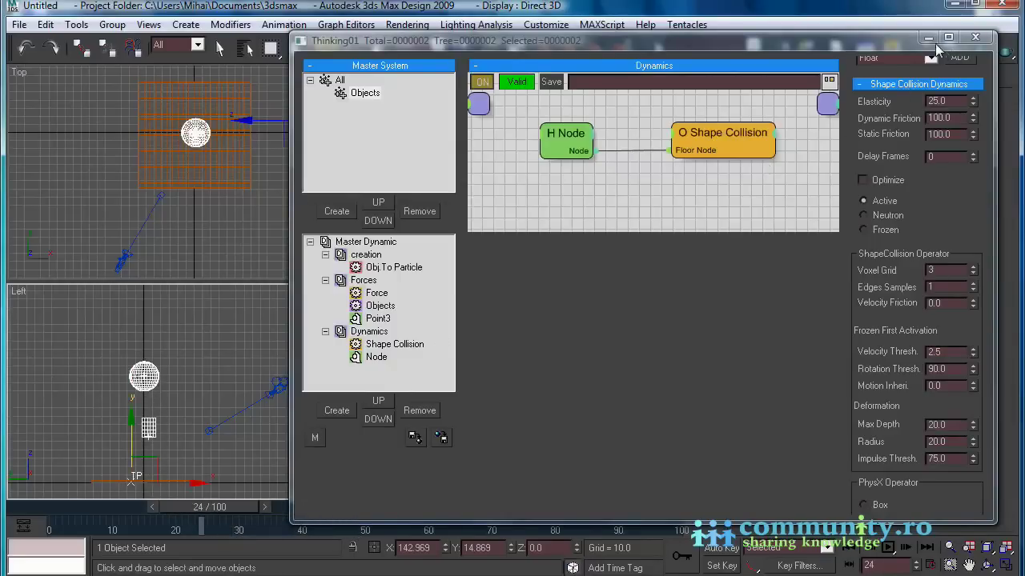
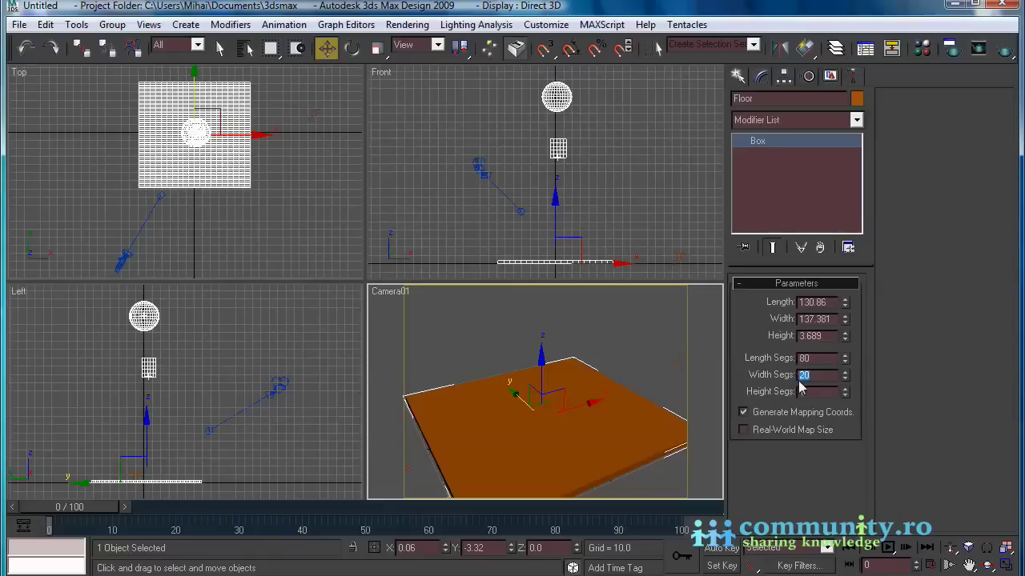
Set the Floor's width segments to 80 and preview the collision with the time slider
key(Tab)
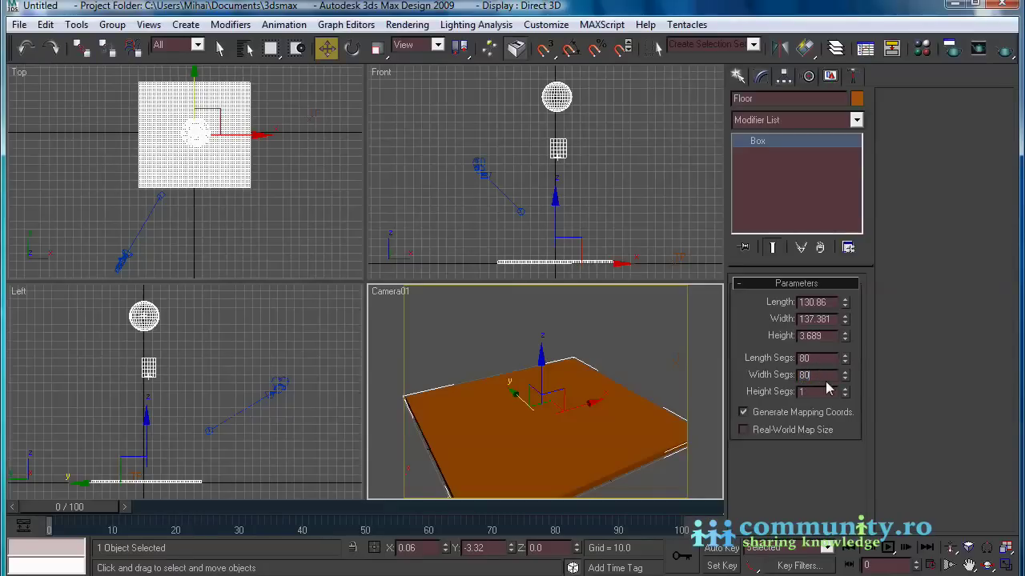
drag(97, 507, 46, 528)
Set the Floor's length and width segments to 100 and preview the collision again
key(w)
text(0)
key(Return)
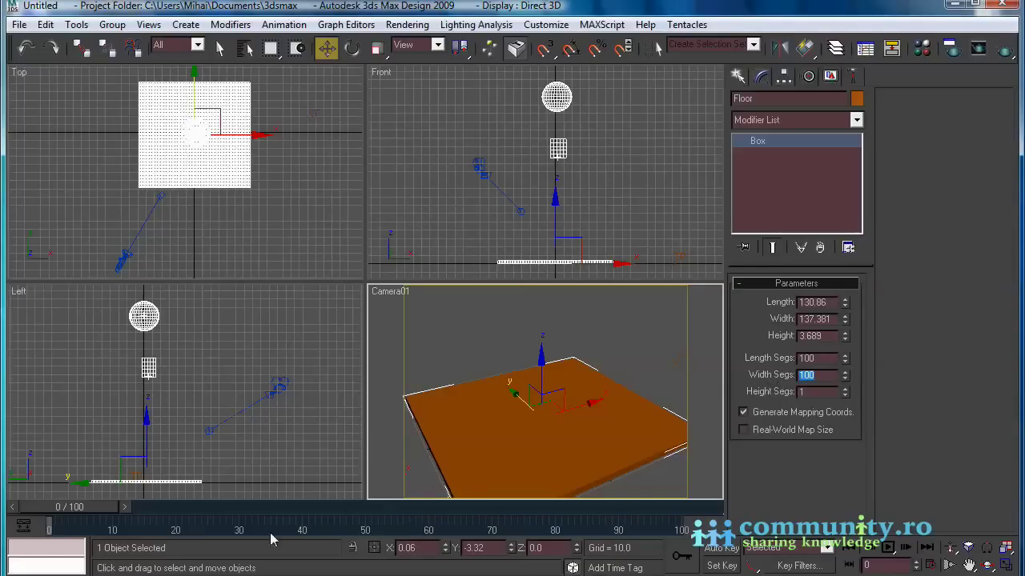
drag(71, 511, 37, 547)
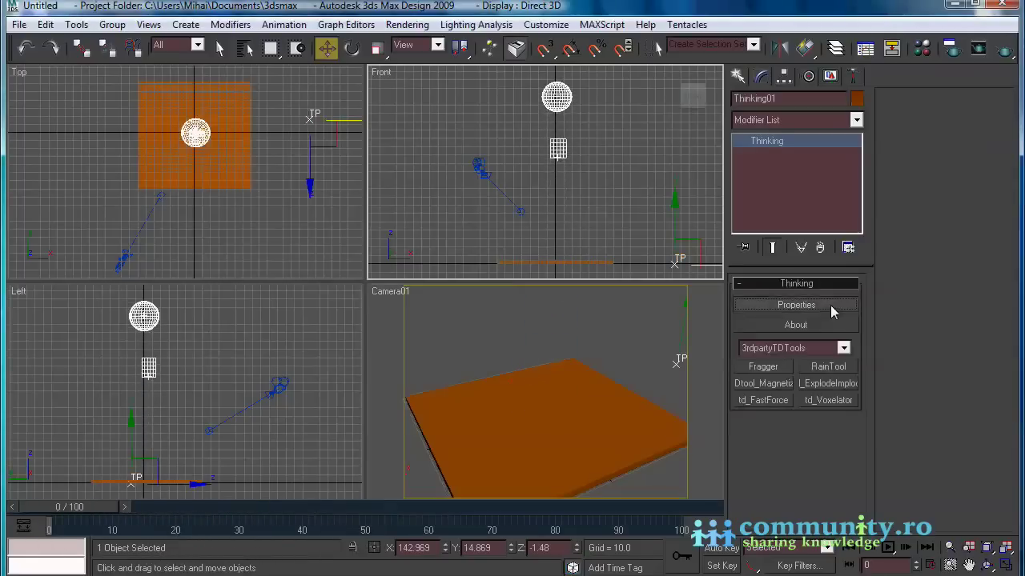
Set the voxel grid of both the Objects group and the Shape Collision floor to 5
click(830, 305)
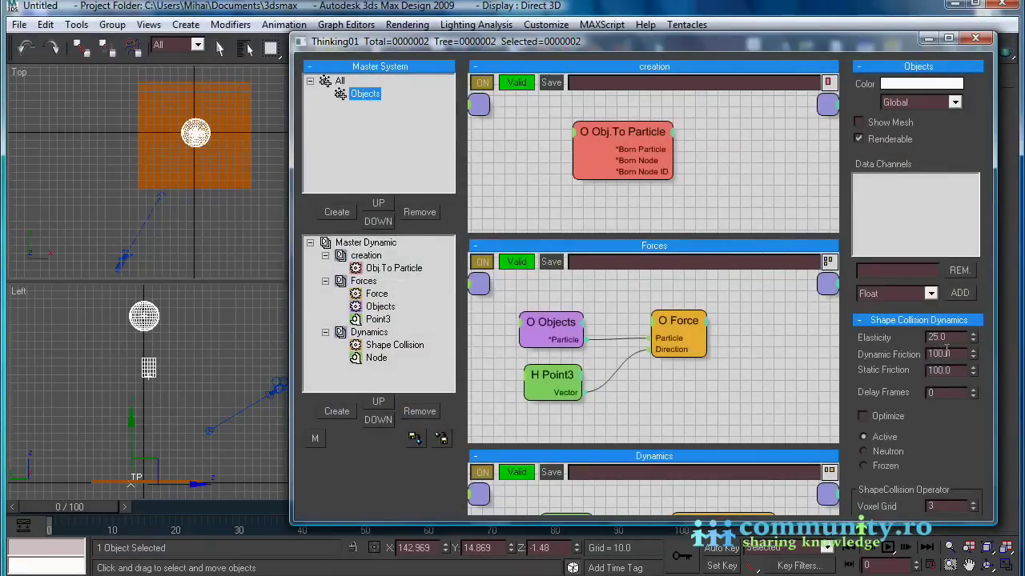
scroll(953, 344, down, 3)
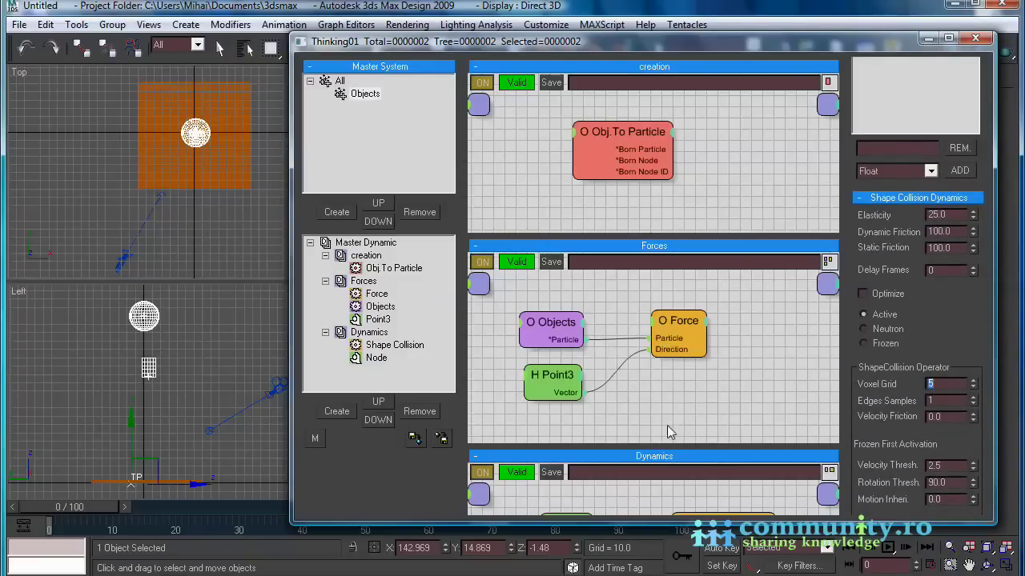
click(368, 333)
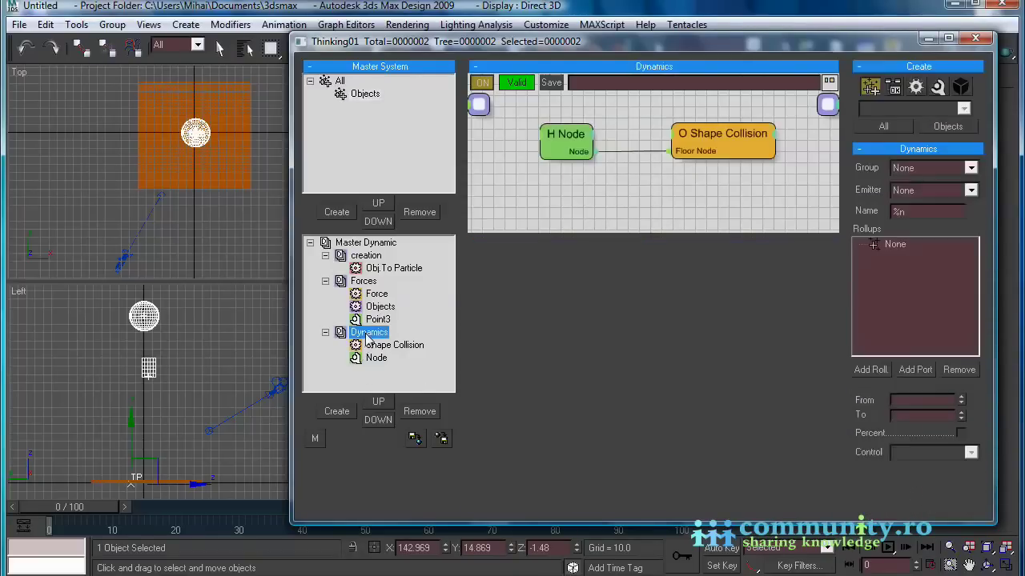
click(687, 164)
drag(981, 451, 985, 399)
drag(938, 215, 912, 217)
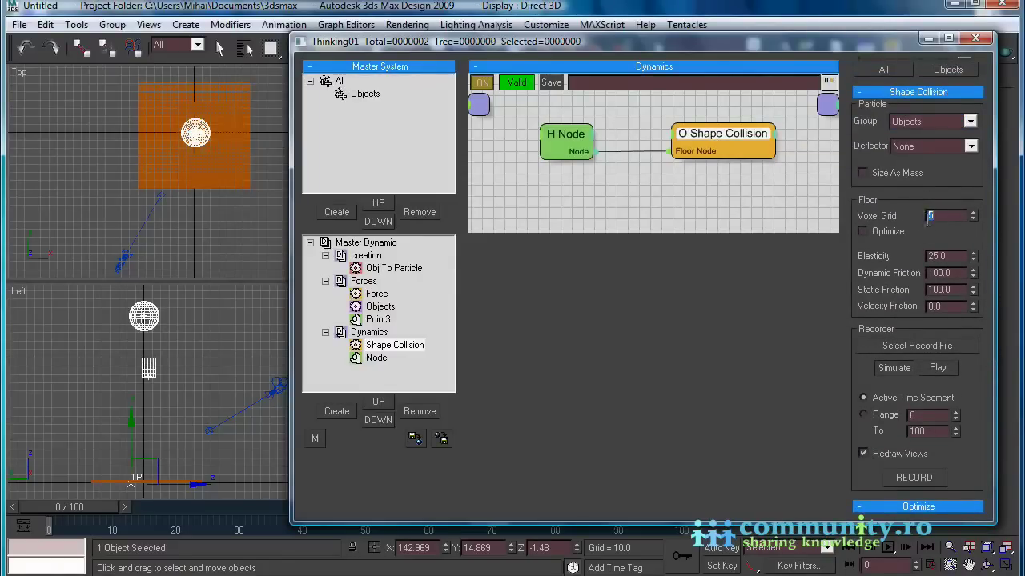
Preview the collision with the finer voxel grid along the timeline and close the Thinking Particles window
drag(74, 514, 391, 518)
drag(253, 524, 290, 514)
click(977, 38)
Scale the original sphere down slightly and move it sideways to X about -6.8 so it sits off-centre above the box
right_click(221, 347)
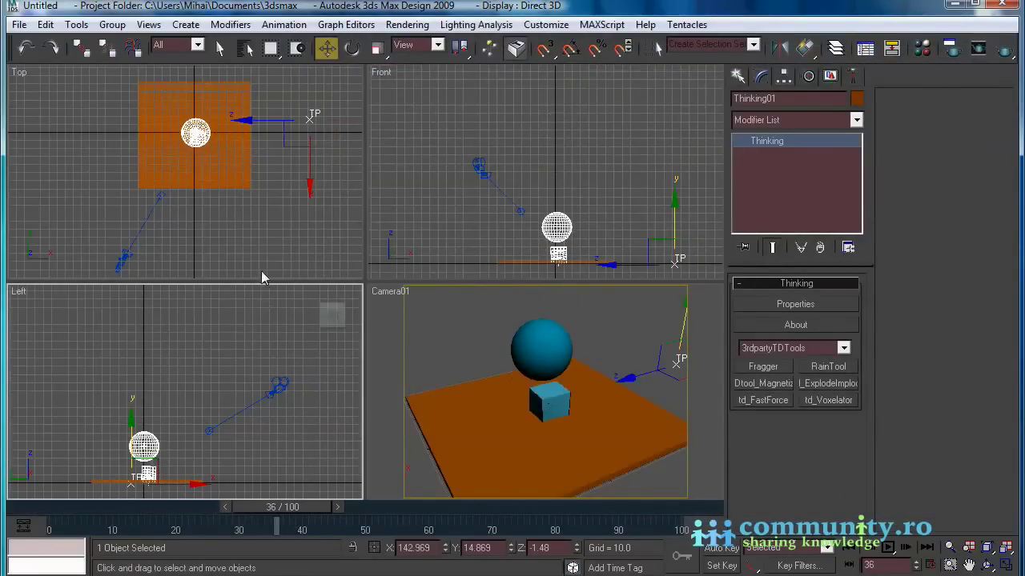
click(147, 317)
key(r)
drag(156, 324, 156, 341)
click(326, 51)
drag(606, 97, 599, 97)
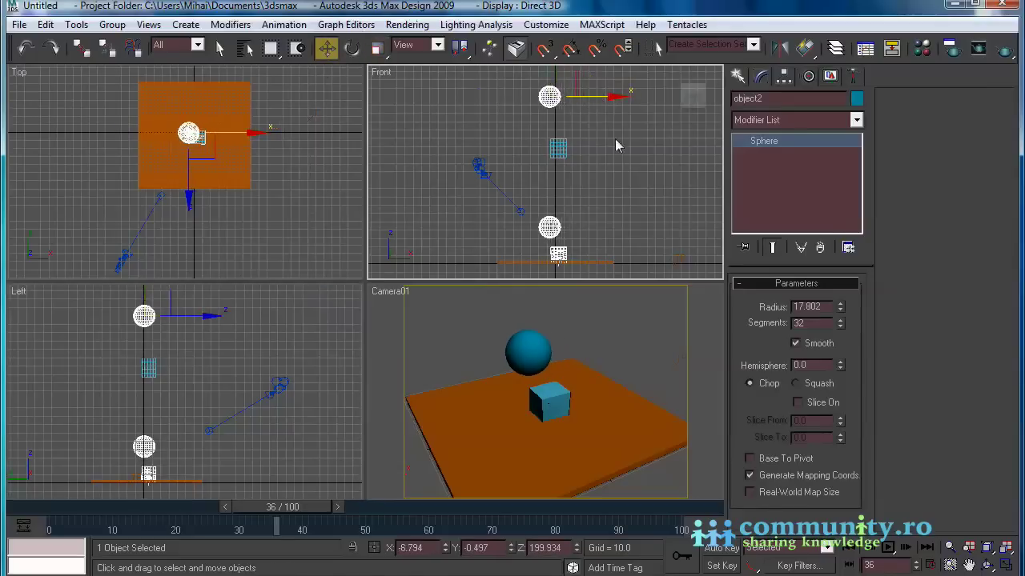
Hide the original sphere and box, and return the time slider to frame 0
key(q)
ctrl+click(561, 150)
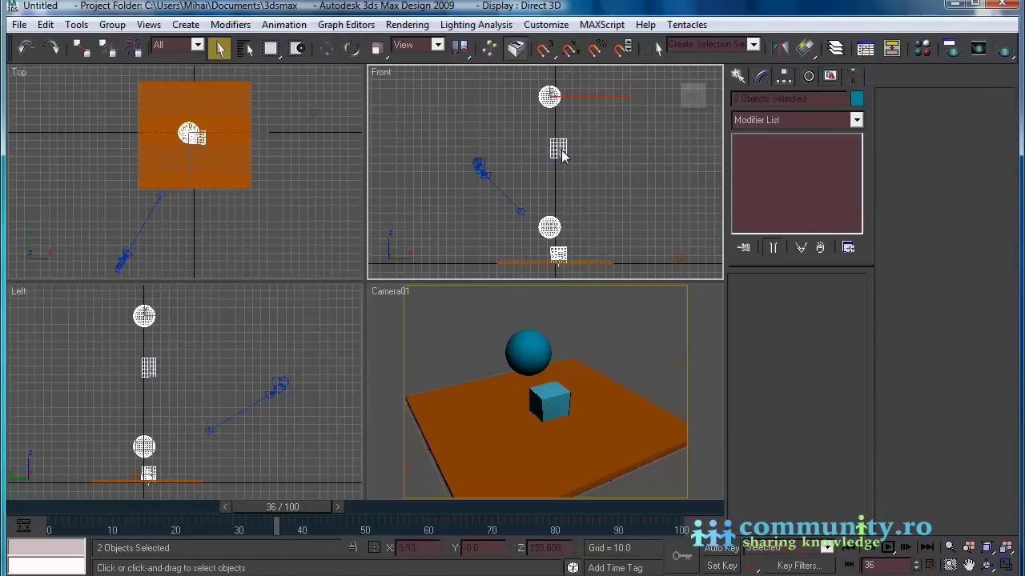
key(Delete)
click(416, 345)
drag(300, 507, 32, 528)
Set the Objects group's deformation Max Depth and Radius to 15 in the Thinking Particles properties
click(676, 263)
click(835, 304)
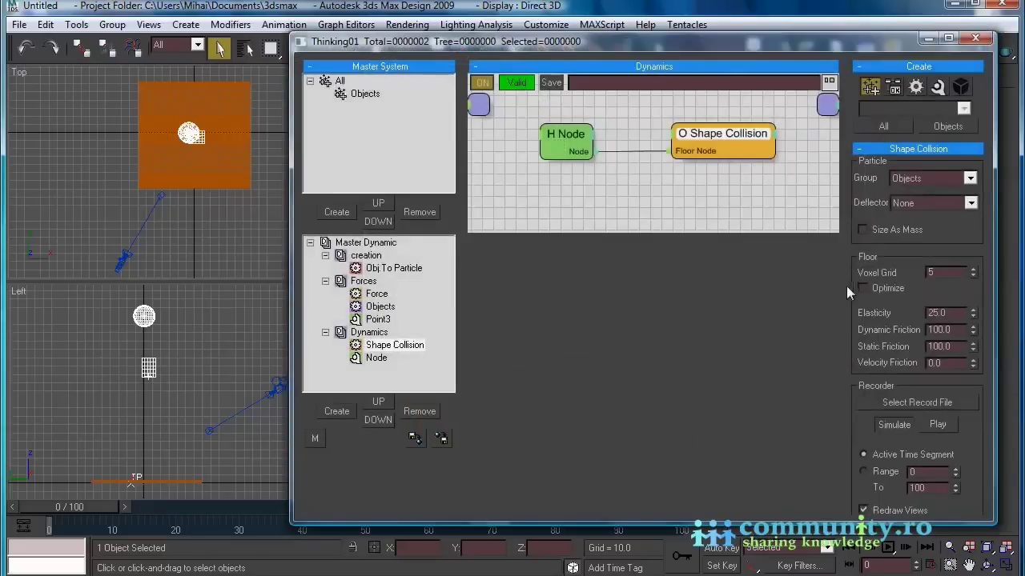
click(361, 94)
drag(965, 444, 970, 247)
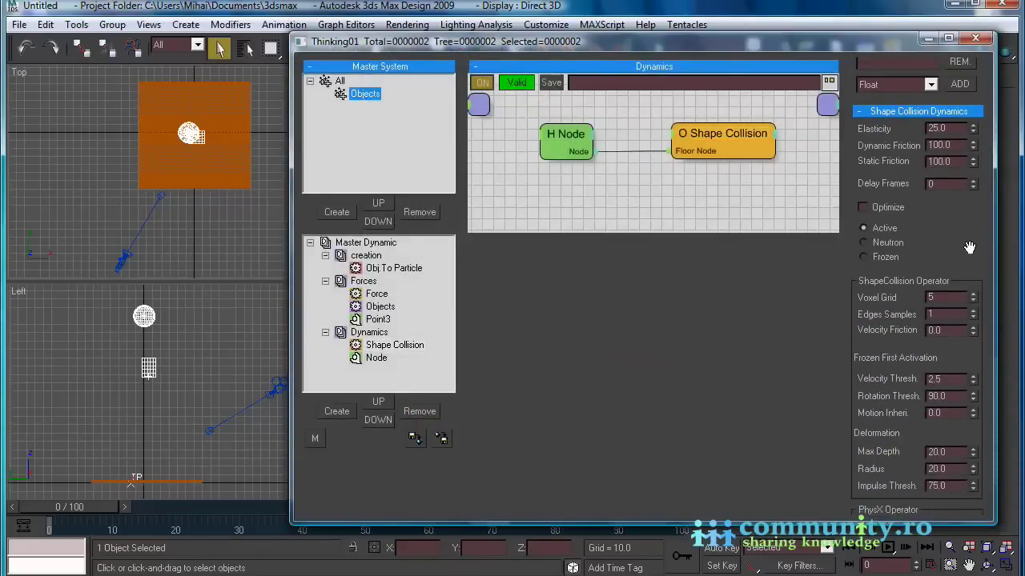
drag(982, 433, 981, 385)
click(936, 403)
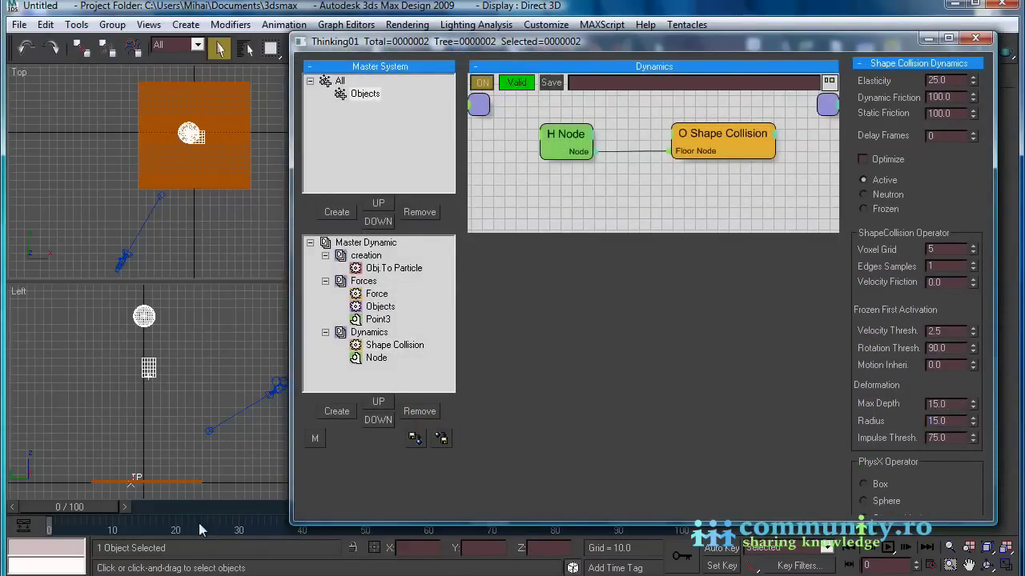
Close the Thinking Particles window, preview the whole simulation in the camera view and return to frame 0
click(977, 38)
click(386, 442)
drag(104, 510, 724, 506)
key(Home)
Set the Objects group's deformation to Max Depth 30 and Impulse Thresh 50, and scrub through the start of the fall
click(673, 267)
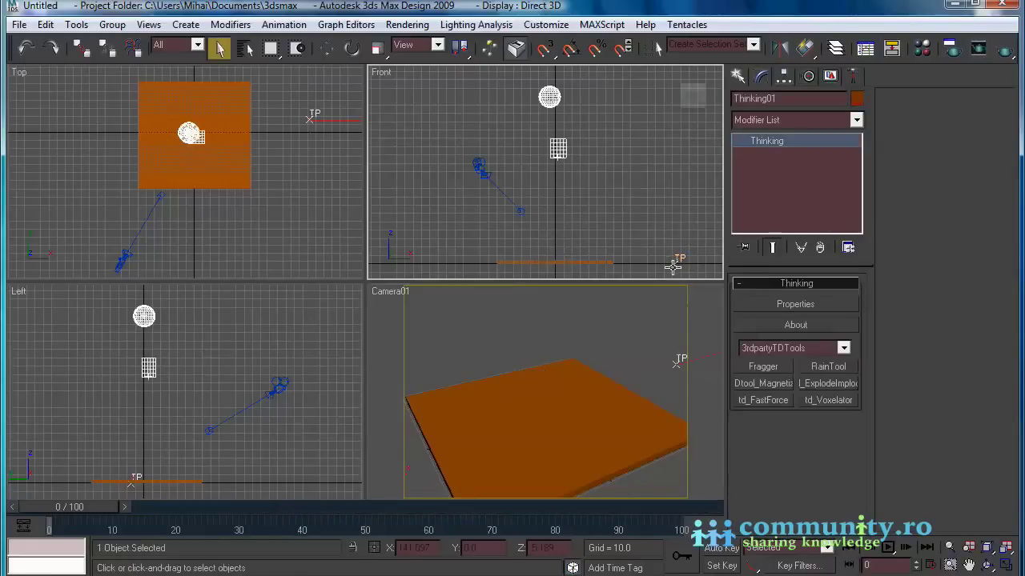
click(798, 305)
click(353, 95)
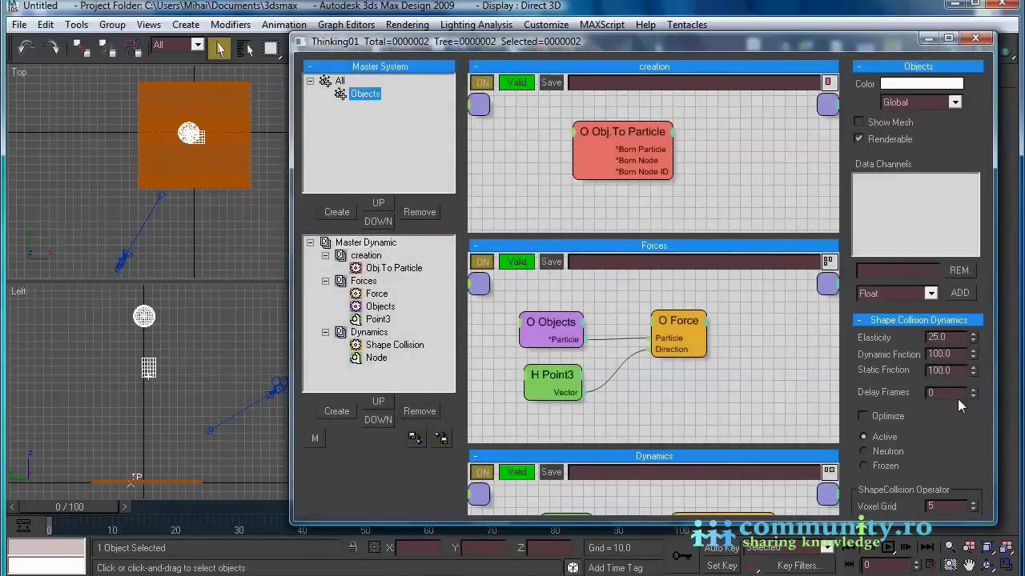
scroll(958, 399, down, 6)
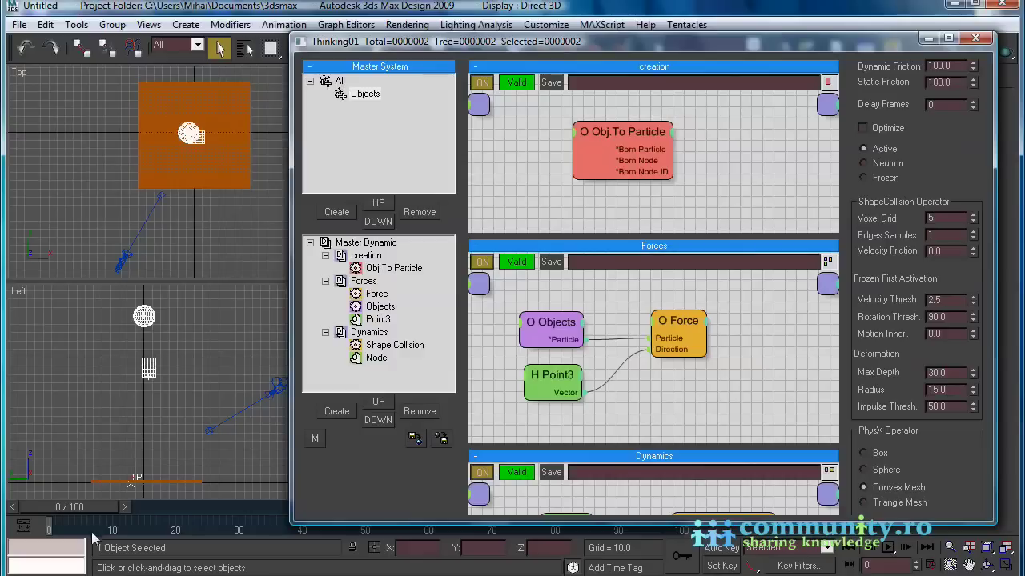
drag(87, 504, 212, 507)
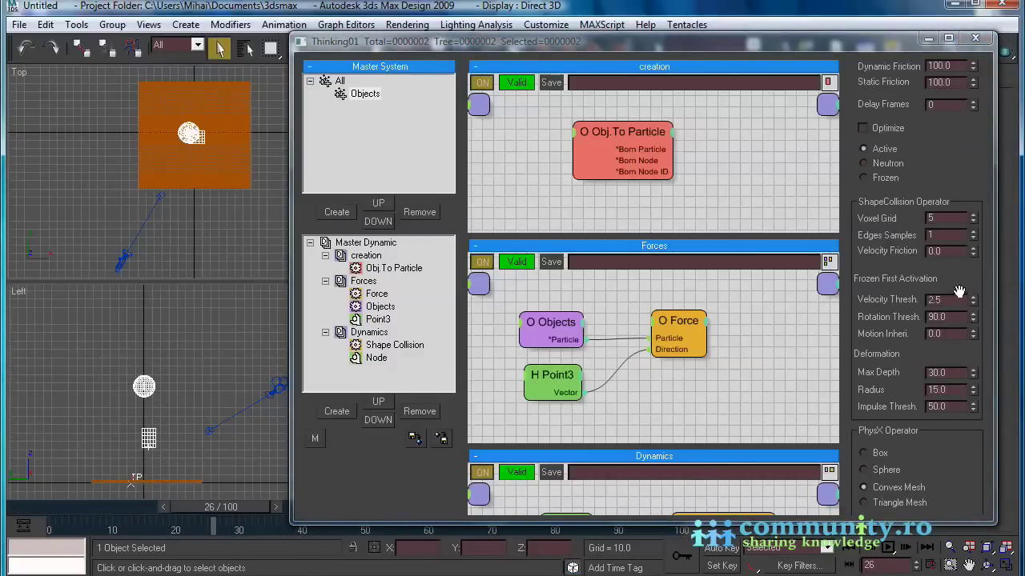
Set the deformation's Max Depth to 10 and preview the collision along the timeline in the camera view
drag(950, 376, 932, 378)
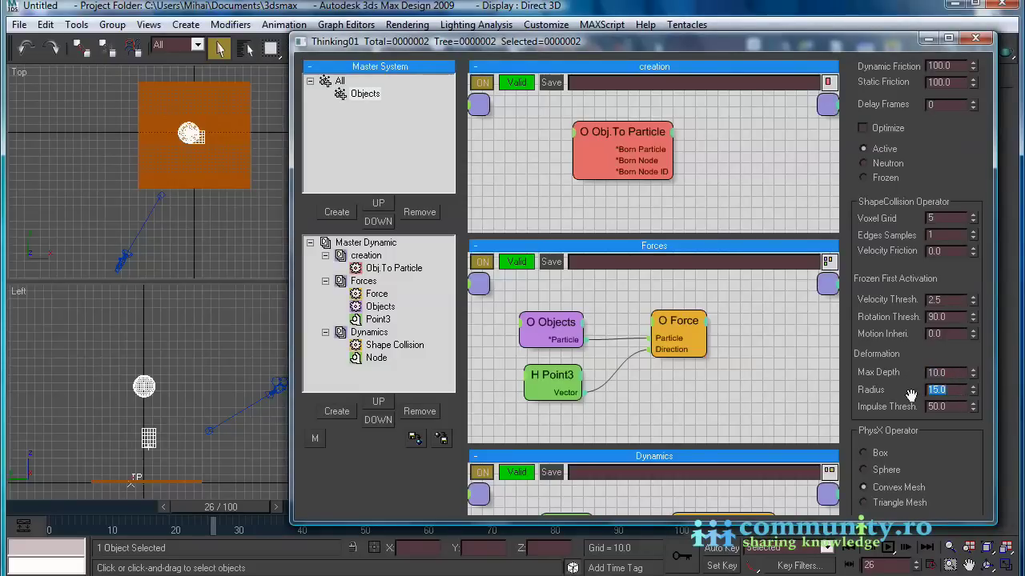
drag(220, 509, 48, 516)
double_click(957, 389)
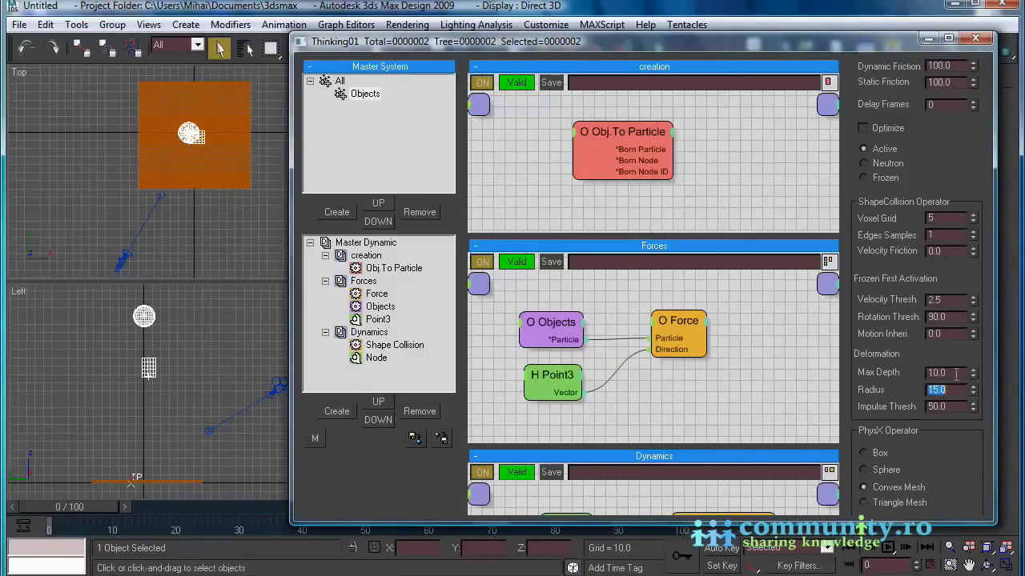
mouse_move(82, 510)
mouse_down()
mouse_move(273, 510)
mouse_move(406, 529)
mouse_move(165, 504)
mouse_move(64, 507)
mouse_up()
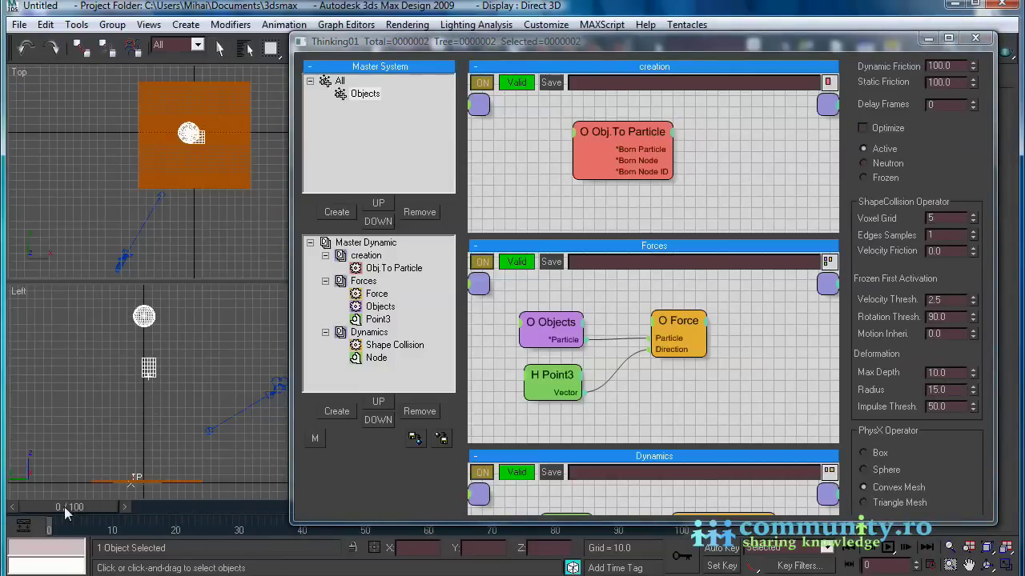
click(976, 39)
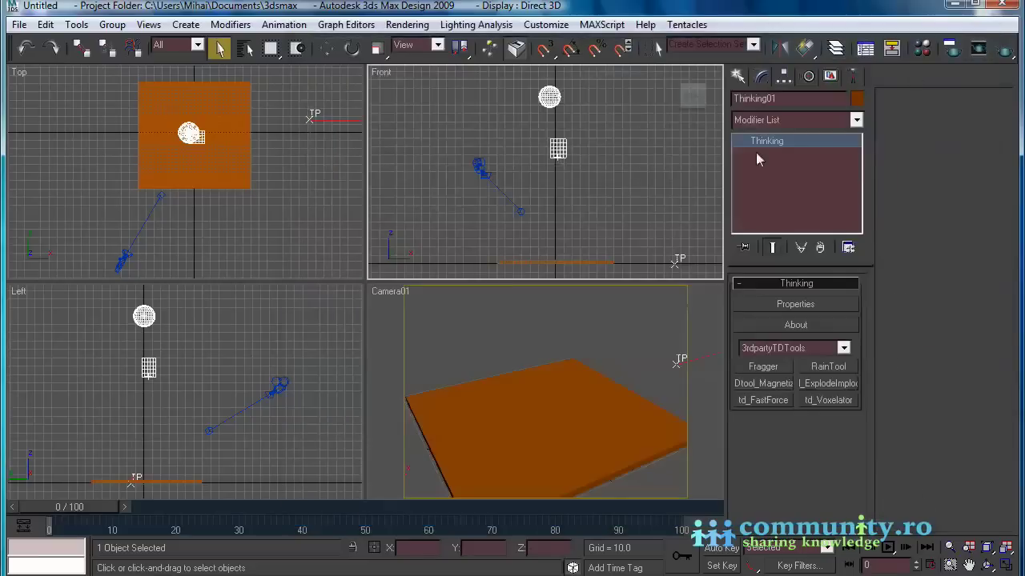
click(388, 351)
drag(94, 512, 132, 522)
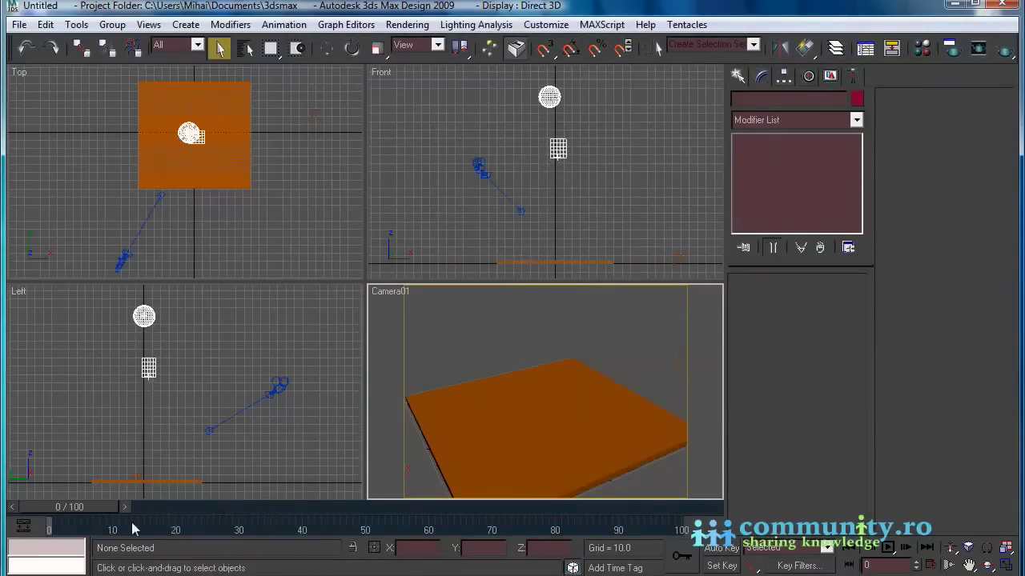
Create three boxes and three spheres of varied sizes scattered over the floor in the Top viewport
click(740, 76)
click(773, 125)
click(770, 139)
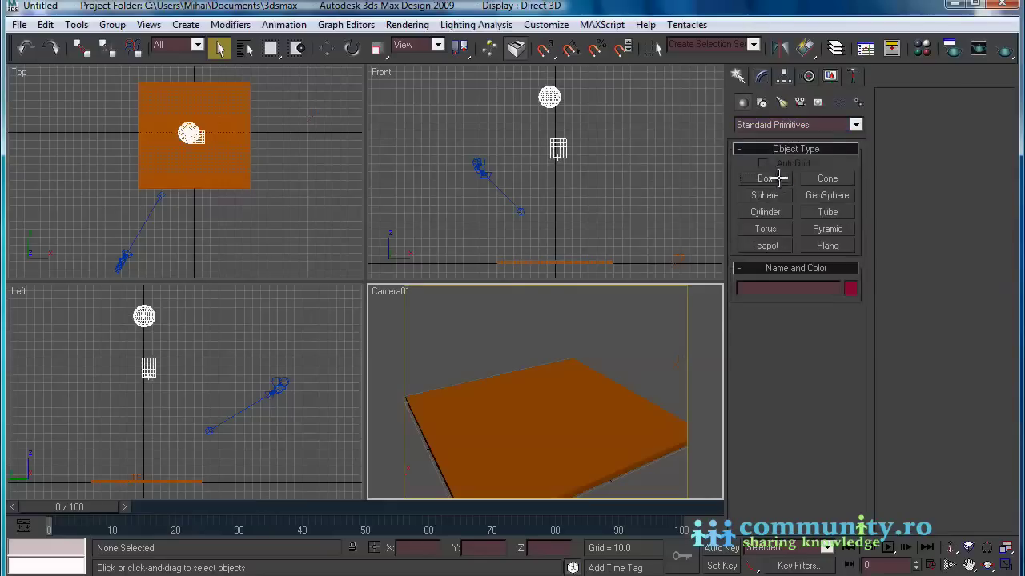
click(767, 178)
drag(218, 134, 240, 153)
click(249, 143)
drag(163, 155, 184, 173)
click(188, 156)
mouse_move(198, 111)
mouse_down()
mouse_move(221, 160)
mouse_move(227, 113)
mouse_up()
click(765, 197)
drag(159, 147, 170, 153)
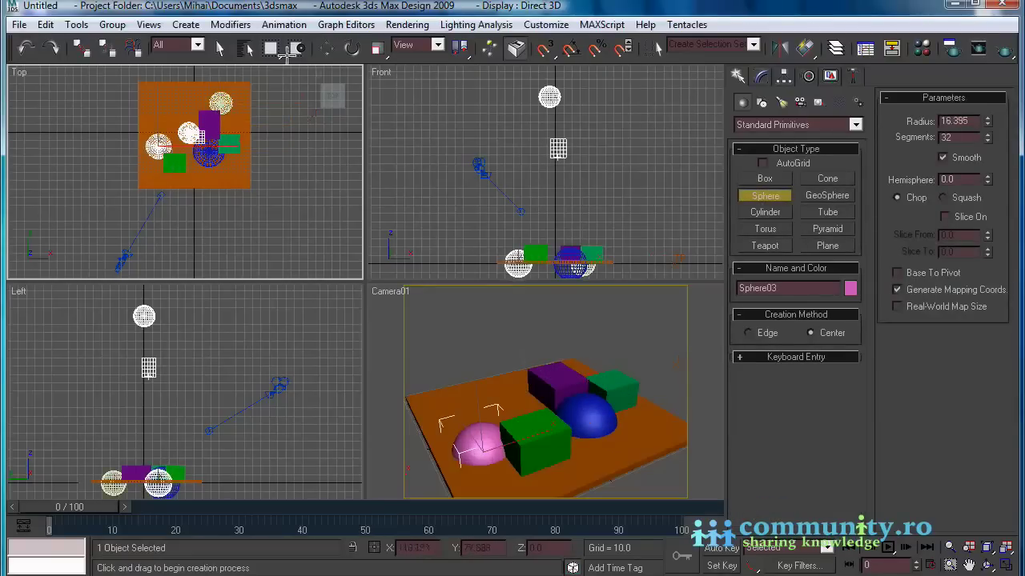
Raise the six new boxes and spheres together by about 261 units in the Front viewport
click(327, 48)
drag(483, 236, 620, 255)
drag(558, 225, 558, 12)
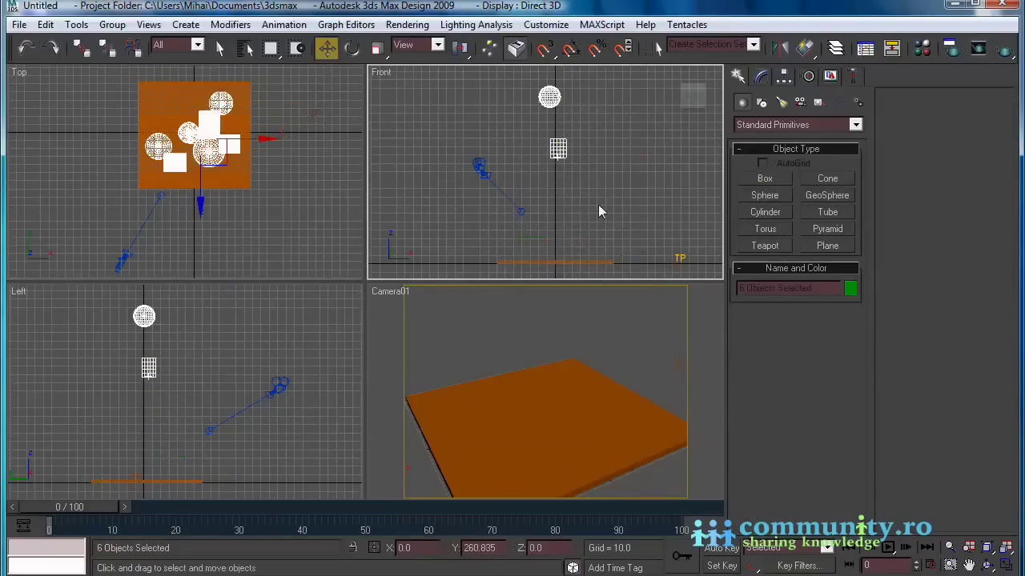
Spread the new boxes and spheres vertically into a staggered column above the existing sphere and box
click(1005, 548)
click(484, 87)
click(508, 85)
drag(511, 80, 510, 7)
click(1006, 548)
drag(539, 145, 538, 112)
drag(538, 141, 536, 12)
click(1006, 550)
click(550, 168)
drag(549, 134, 545, 61)
click(546, 171)
click(559, 210)
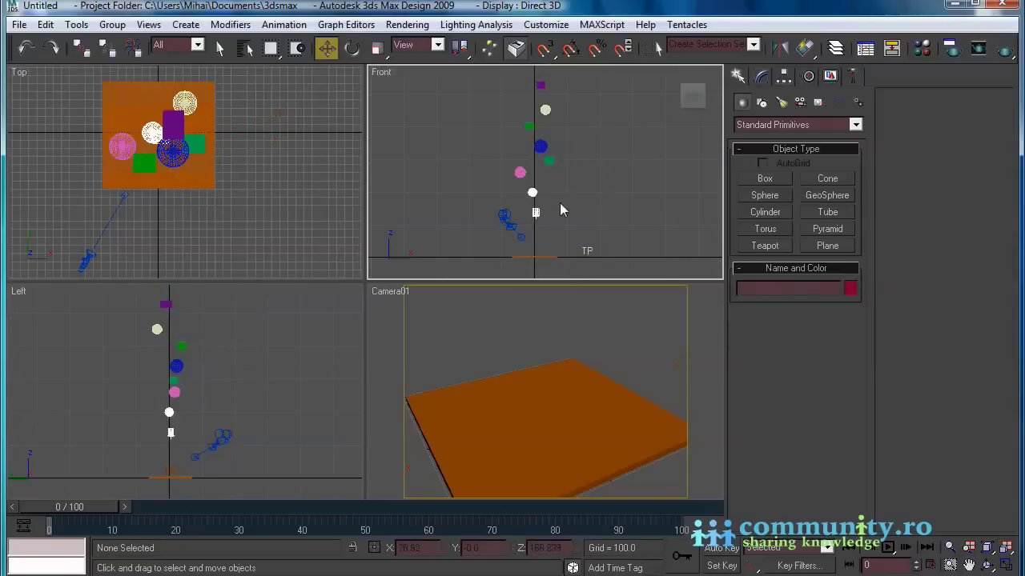
Add Box03, Sphere02, Box02, Sphere01, Box01 and Sphere03 to the Obj.To Particle list in Thinking Particles
click(589, 253)
click(764, 80)
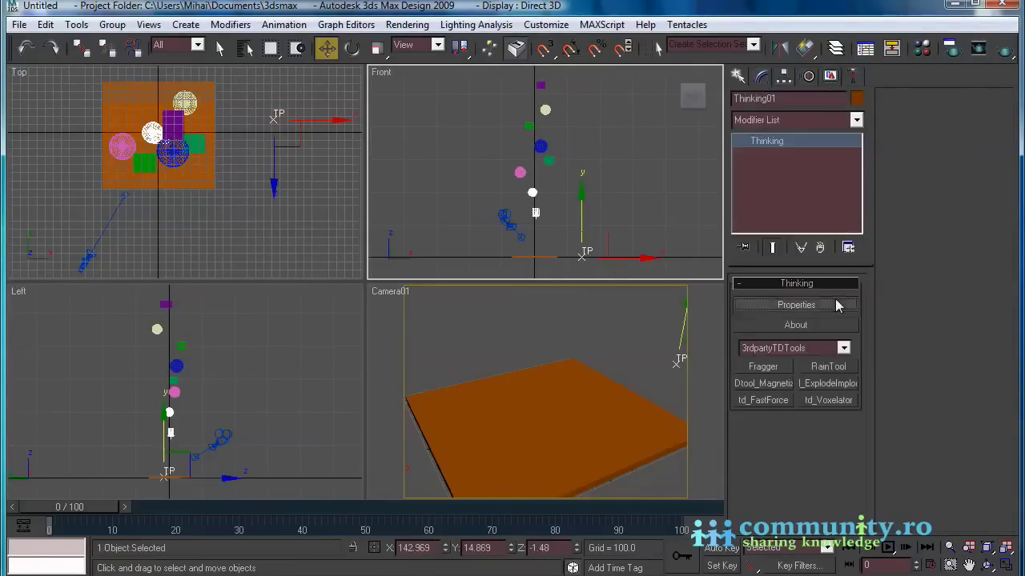
click(832, 302)
click(897, 226)
click(167, 304)
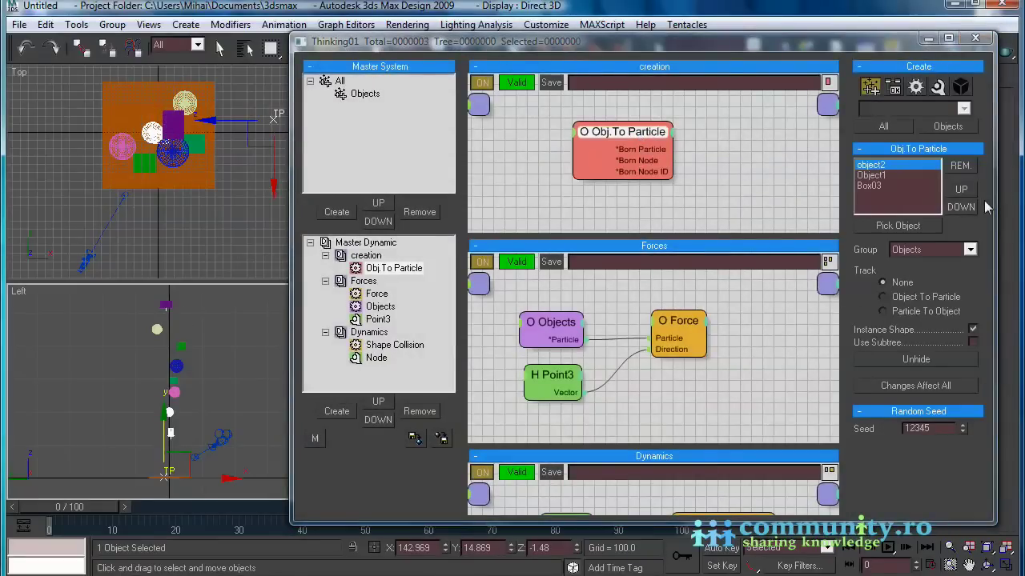
click(158, 329)
click(897, 225)
click(182, 347)
click(897, 226)
click(178, 367)
click(174, 393)
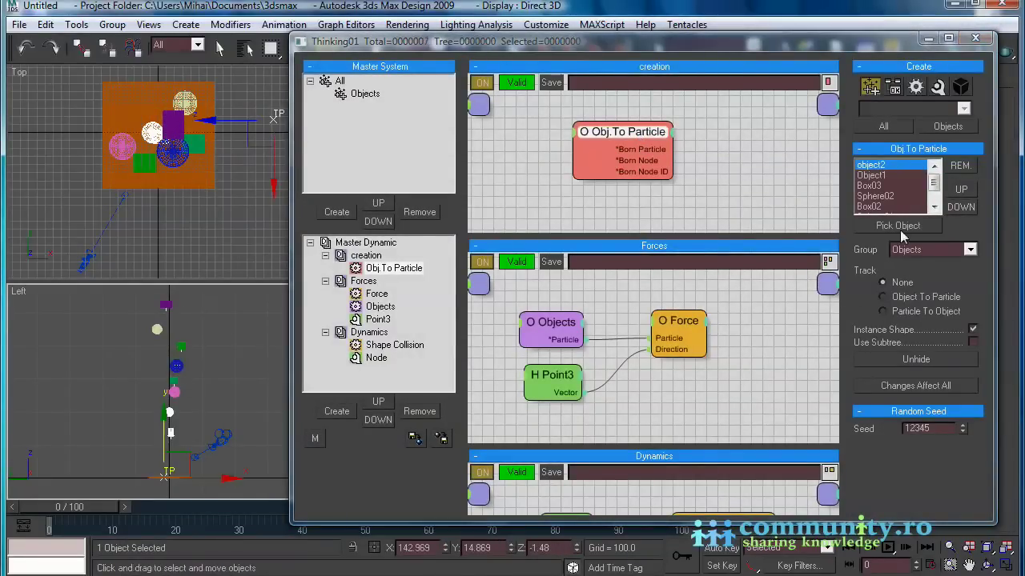
click(173, 393)
click(901, 221)
Assign all listed objects to the Objects group with Instance Shape on, hide the originals and preview the fall
drag(935, 184, 927, 221)
shift+click(886, 208)
click(933, 249)
click(917, 270)
click(973, 329)
click(936, 361)
click(936, 360)
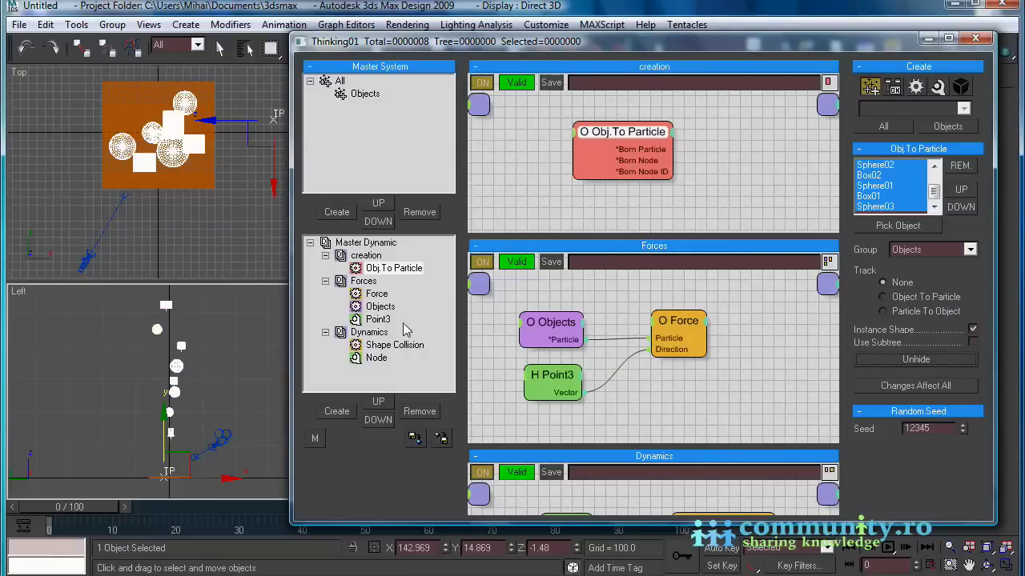
drag(97, 506, 285, 509)
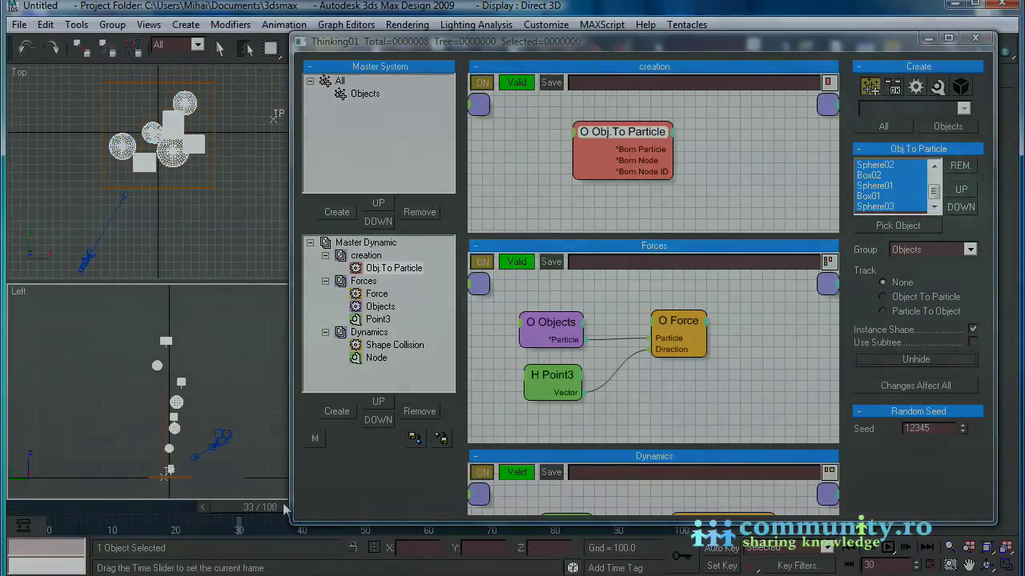